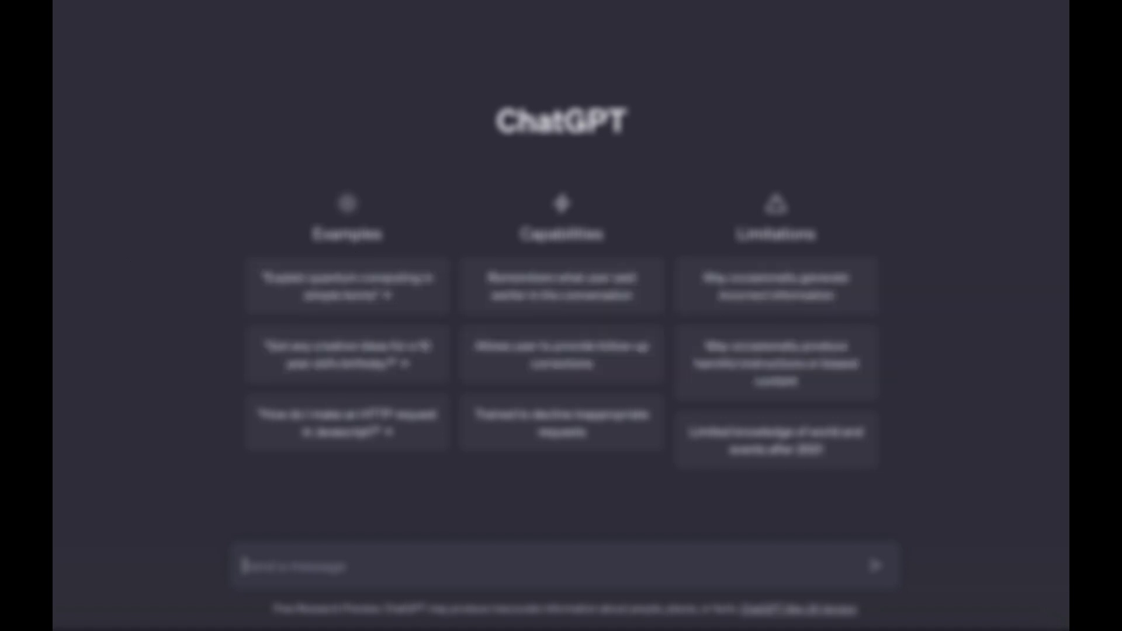
# - Ask ChatGPT for a crazy MrBeast-style video idea and get the 24-Hour Treasure Hunt Challenge
pyautogui.write('H')
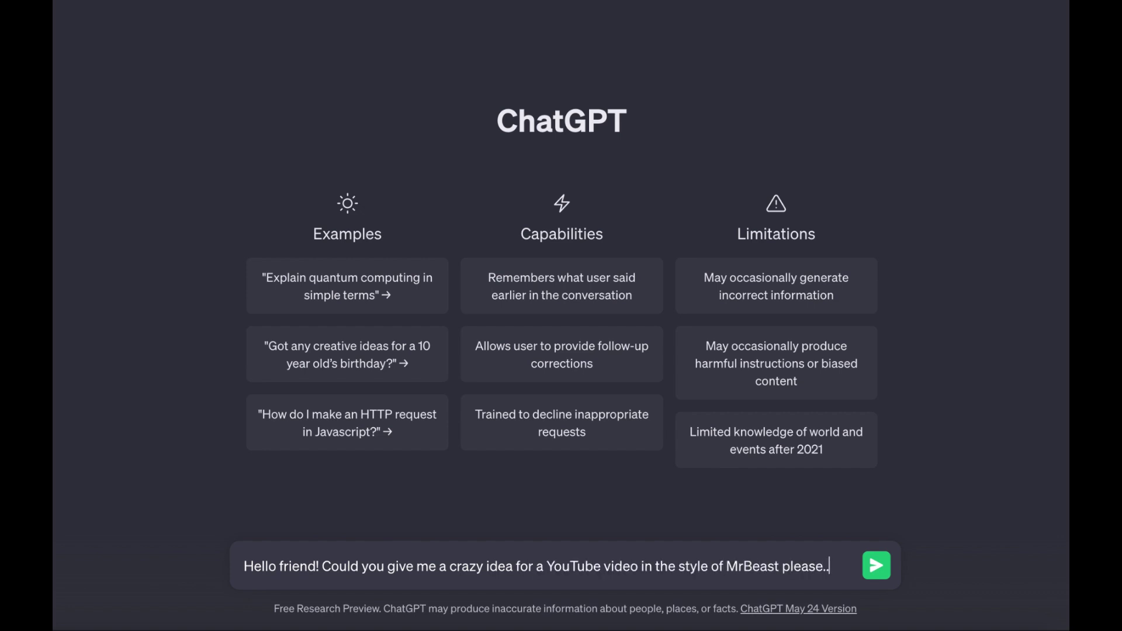
pyautogui.press('Return')
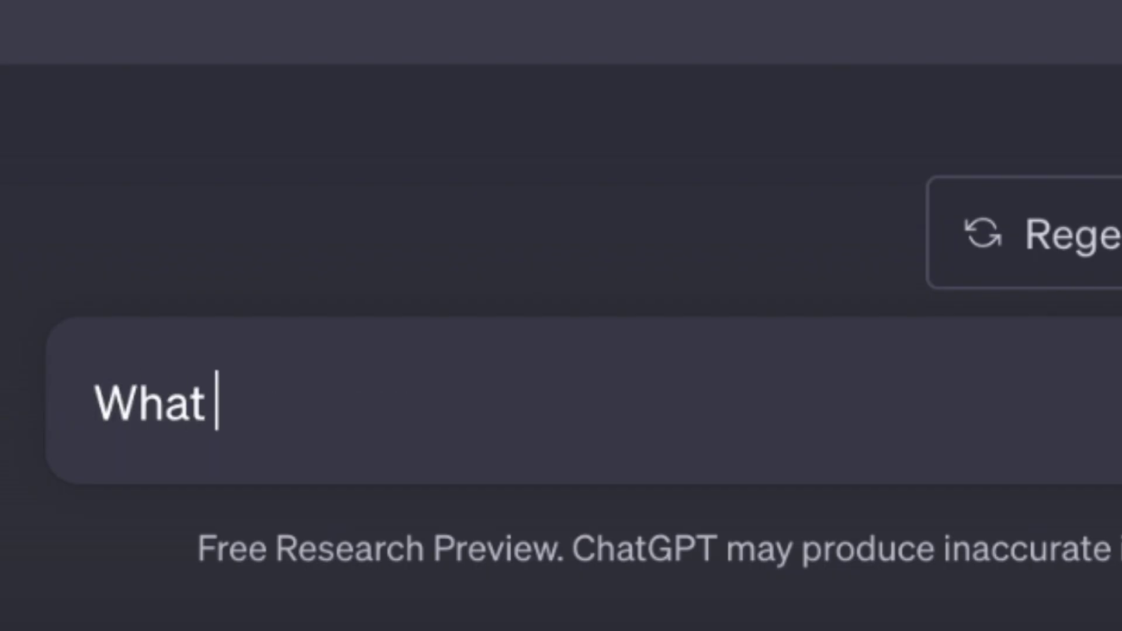
# - Ask ChatGPT 'What should the thumbnail look like?' for the maze treasure hunt video
pyautogui.write('look like?')
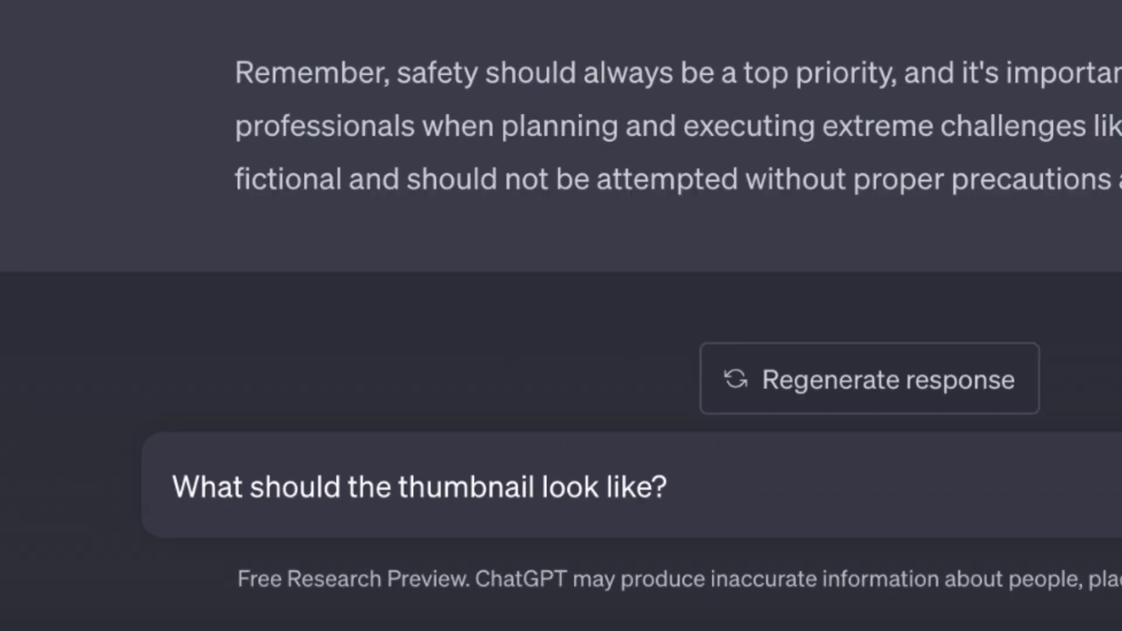
pyautogui.press('Return')
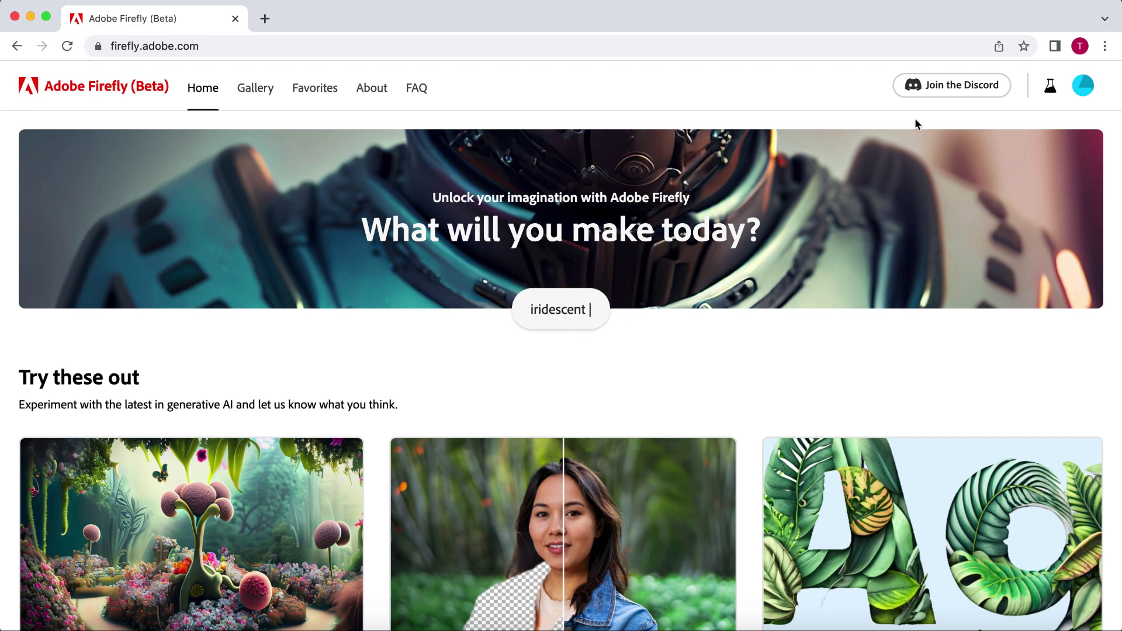
# - Scroll through Firefly's Try these out cards to locate Generative fill
pyautogui.scroll(-4, 1111, 369)
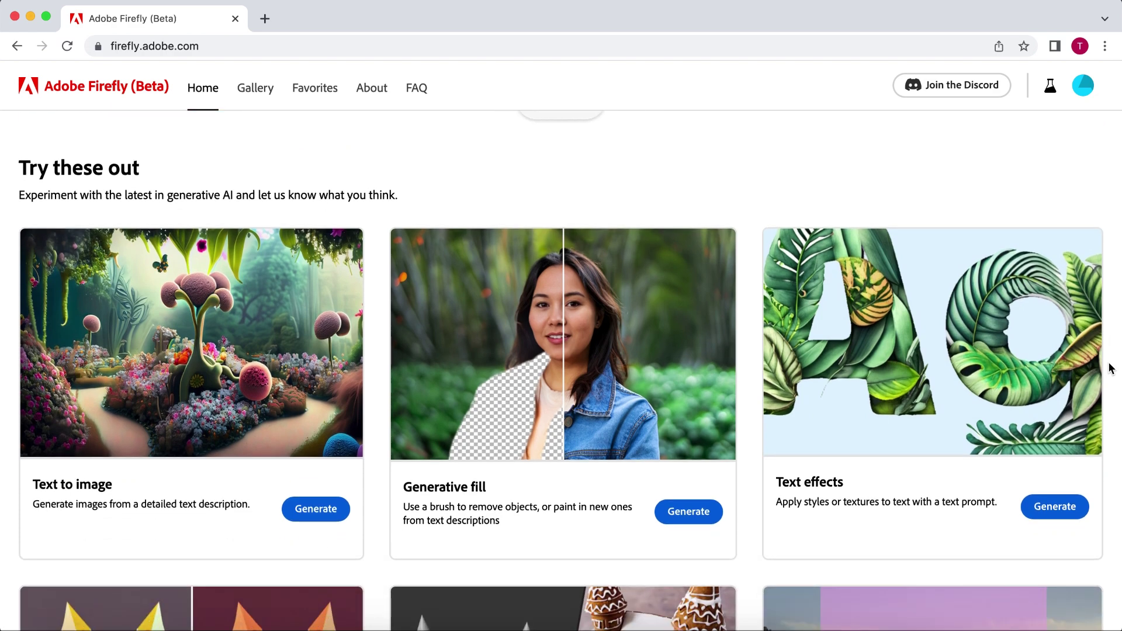
pyautogui.scroll(-6, 1111, 368)
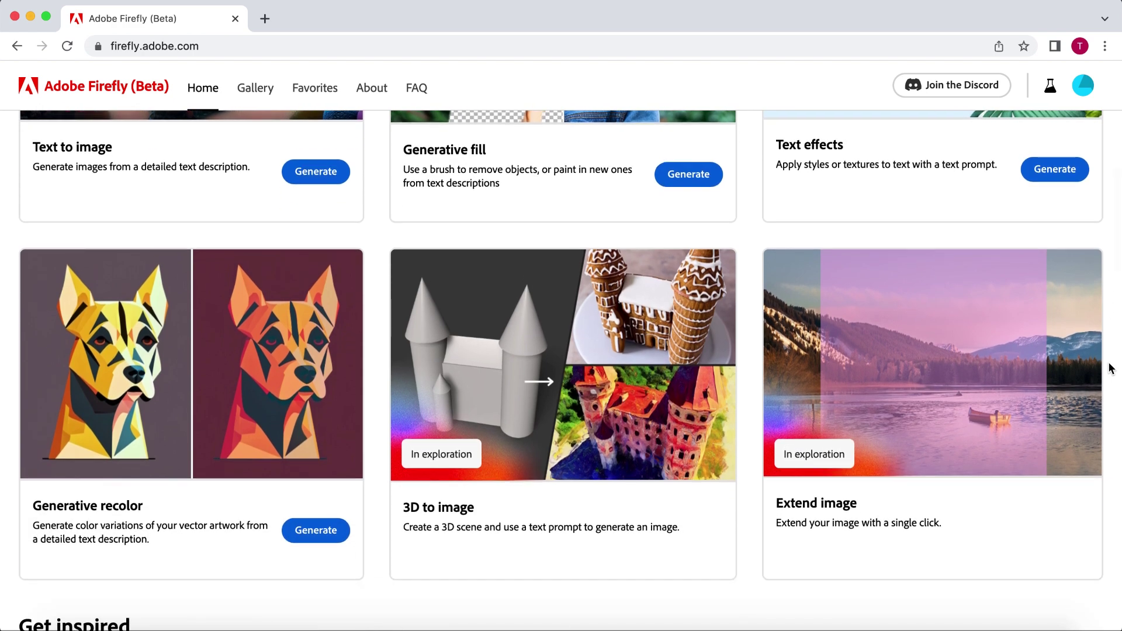
pyautogui.scroll(6, 1110, 368)
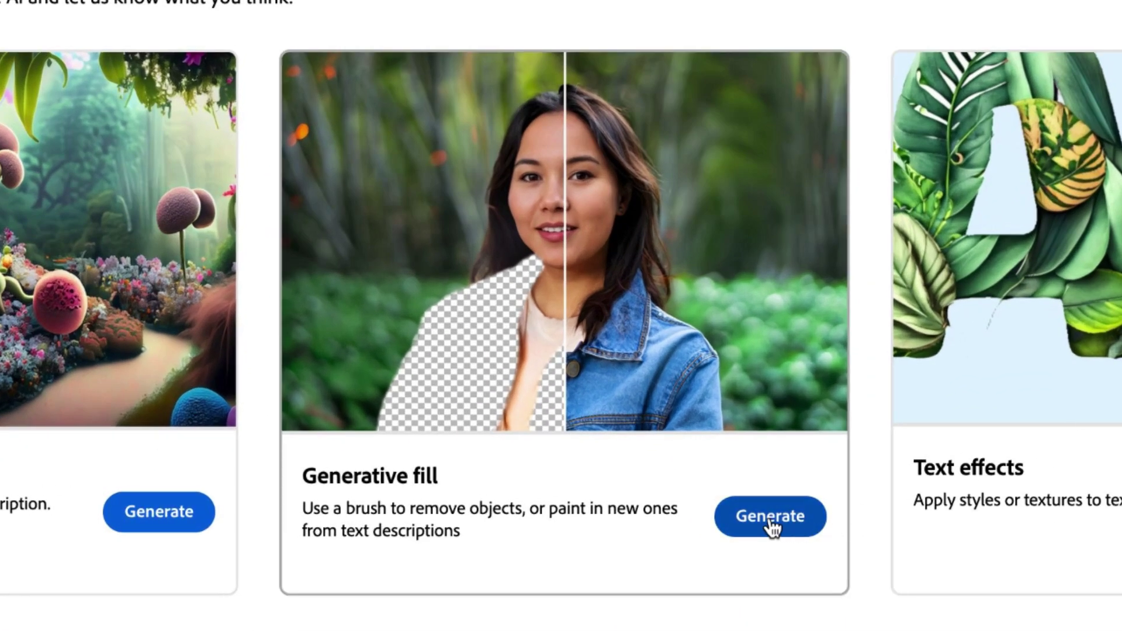
# - Launch Generative fill from its card to get a blank white canvas
pyautogui.click(770, 523)
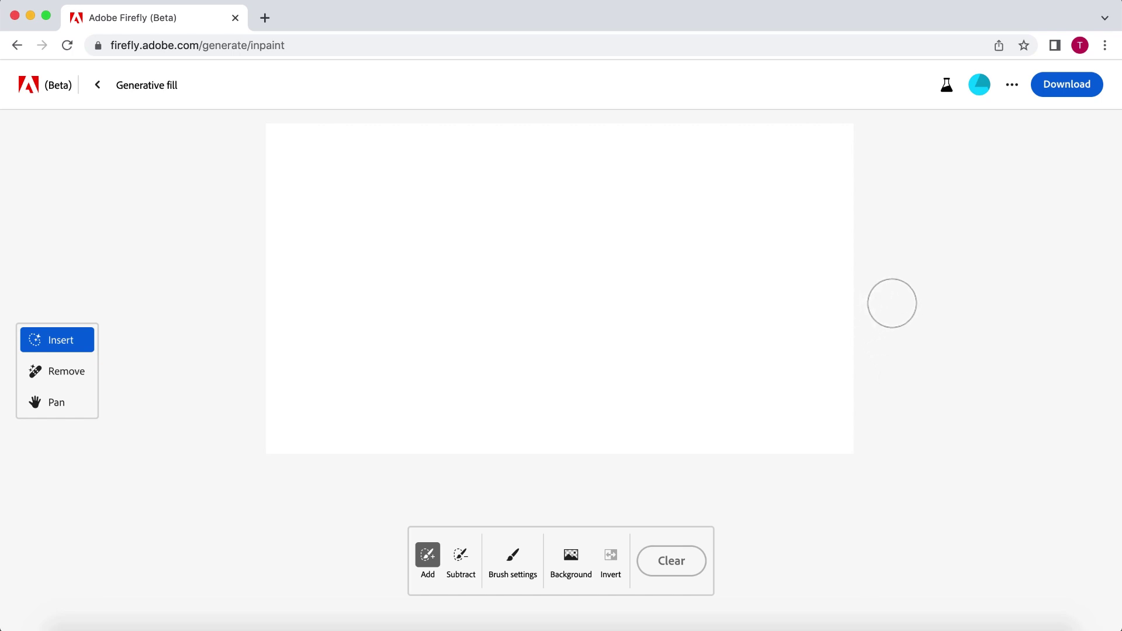
# - Mask the lower canvas, generate a 'post apocalyptic city' and keep it
pyautogui.moveTo(891, 303)
pyautogui.mouseDown()
pyautogui.moveTo(460, 284)
pyautogui.moveTo(260, 303)
pyautogui.moveTo(480, 335)
pyautogui.moveTo(846, 358)
pyautogui.moveTo(338, 316)
pyautogui.moveTo(265, 351)
pyautogui.moveTo(728, 398)
pyautogui.moveTo(519, 402)
pyautogui.moveTo(635, 469)
pyautogui.moveTo(866, 445)
pyautogui.moveTo(789, 457)
pyautogui.moveTo(305, 452)
pyautogui.moveTo(286, 409)
pyautogui.moveTo(596, 372)
pyautogui.mouseUp()
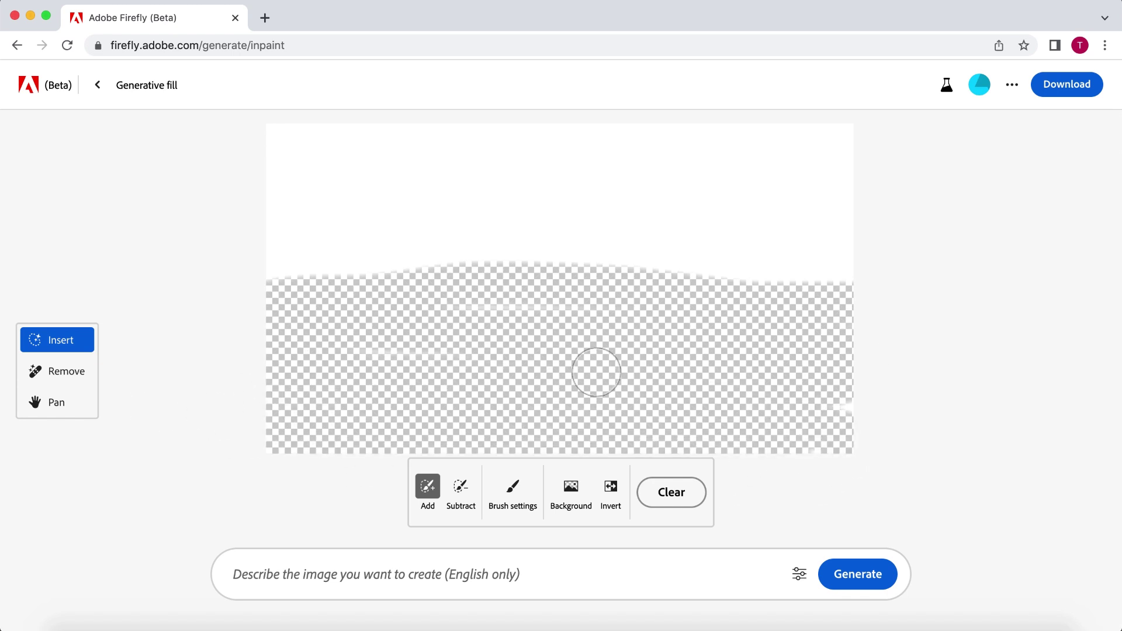
pyautogui.click(561, 580)
pyautogui.write('post apocaly')
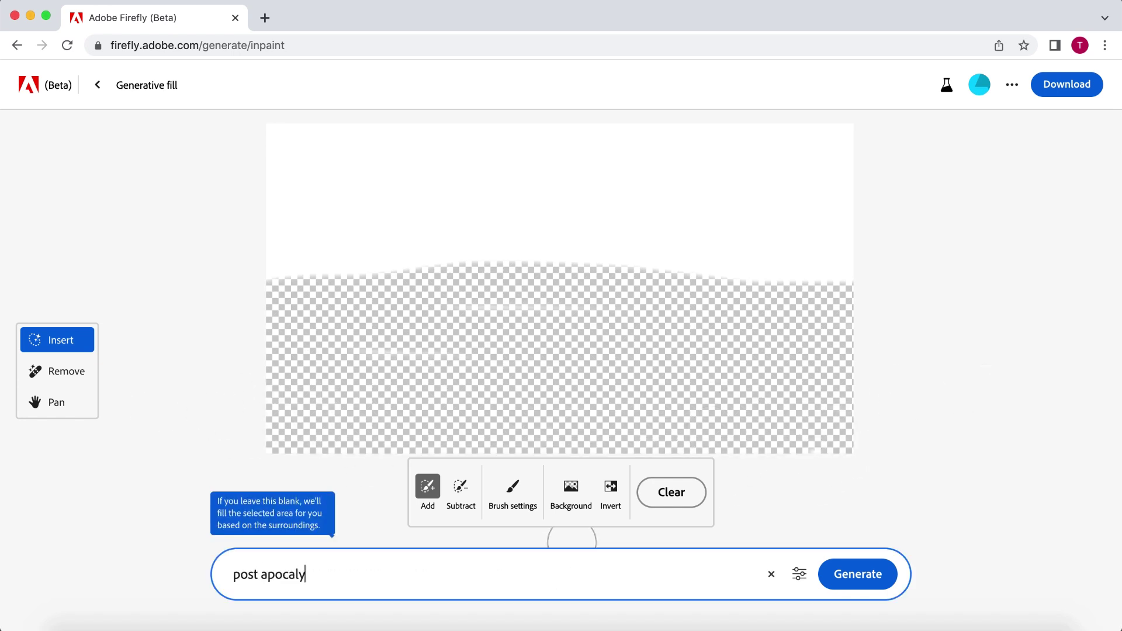
pyautogui.write('ptic ci')
pyautogui.write('ty')
pyautogui.press('Return')
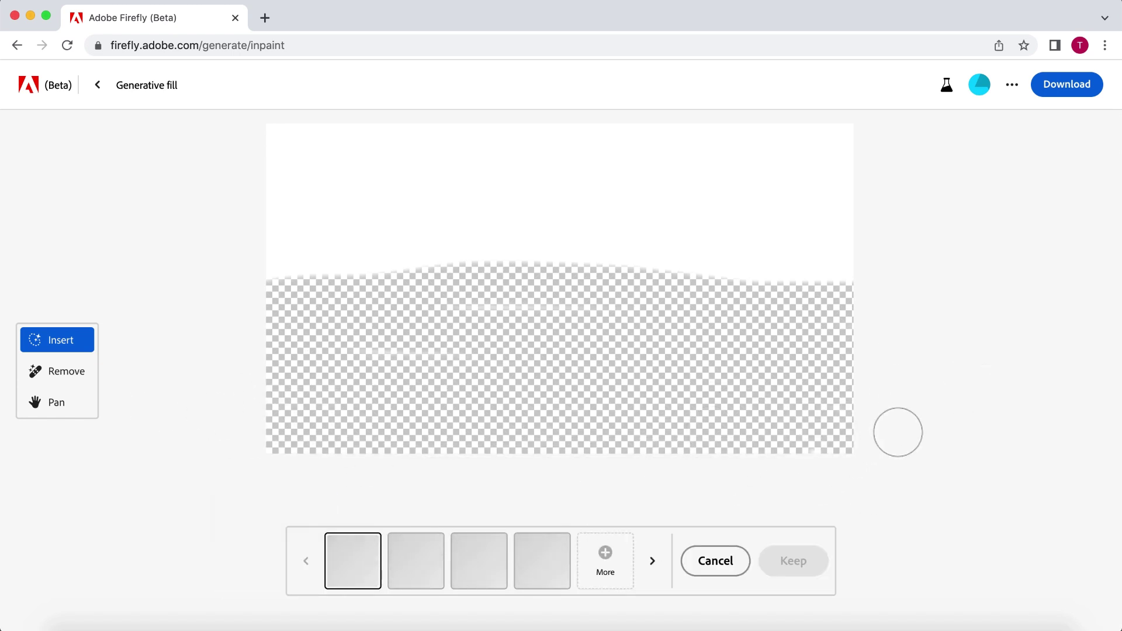
pyautogui.click(791, 561)
# - Mask the sky and generate a 'dark cloudy orange sky', keeping an orange variation
pyautogui.moveTo(296, 266)
pyautogui.mouseDown()
pyautogui.moveTo(439, 284)
pyautogui.moveTo(702, 280)
pyautogui.moveTo(633, 239)
pyautogui.moveTo(1002, 128)
pyautogui.mouseUp()
pyautogui.click(501, 573)
pyautogui.write('dark cloudy orange sk')
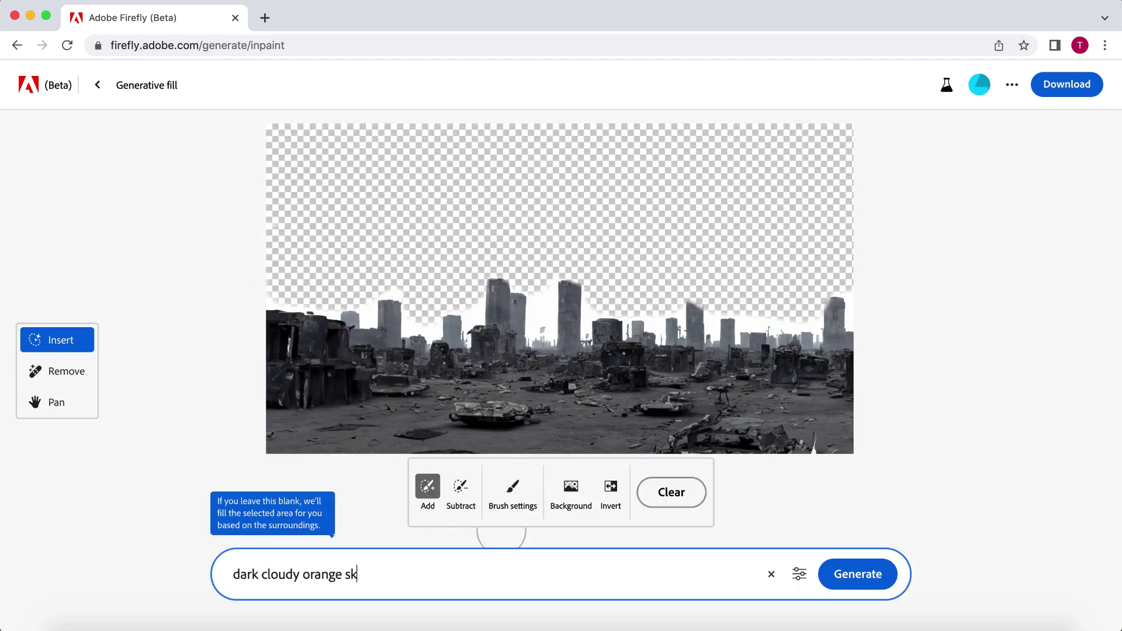
pyautogui.write('y')
pyautogui.press('Return')
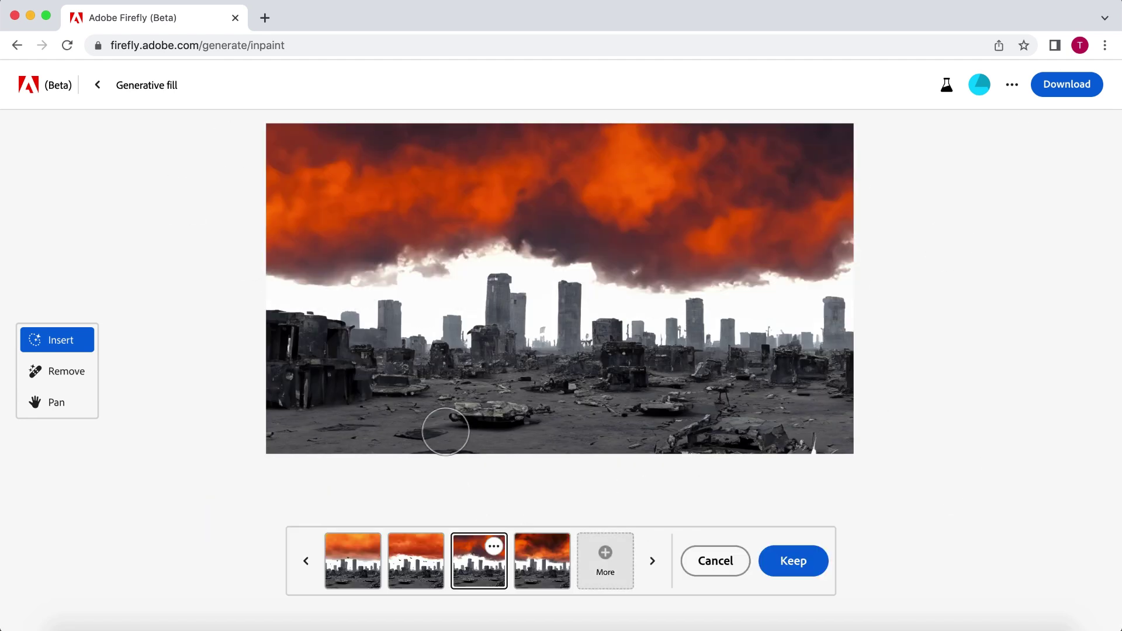
pyautogui.click(792, 561)
# - Mask a strip along the left edge and generate cliffs there
pyautogui.moveTo(409, 448)
pyautogui.mouseDown()
pyautogui.moveTo(375, 380)
pyautogui.moveTo(316, 175)
pyautogui.moveTo(363, 380)
pyautogui.mouseUp()
pyautogui.click(397, 573)
pyautogui.write('m')
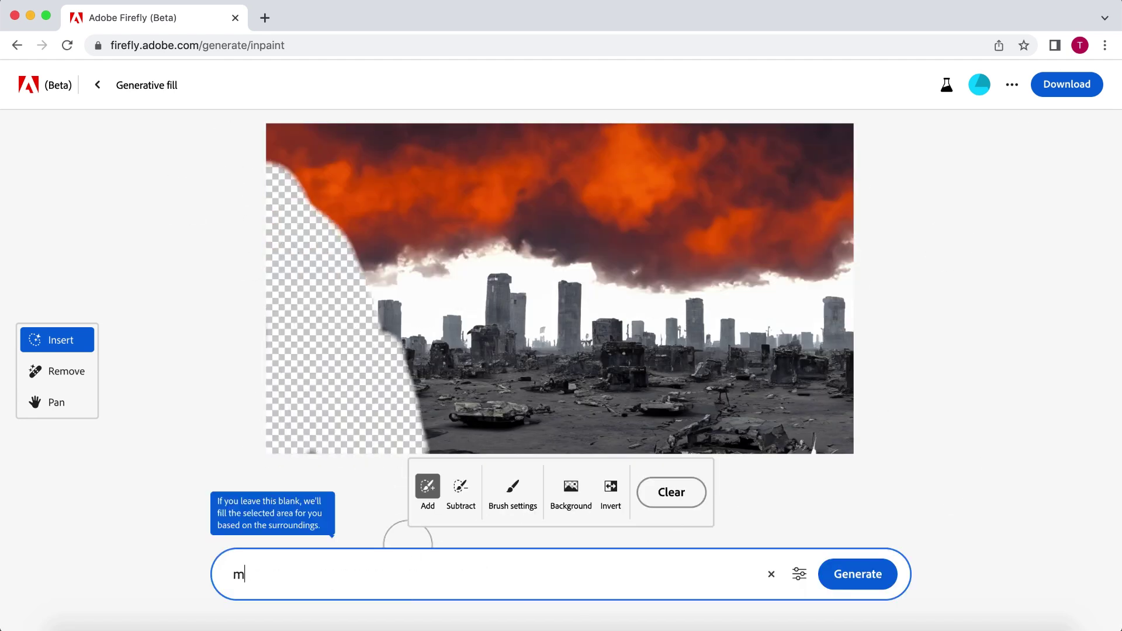
pyautogui.press('Return')
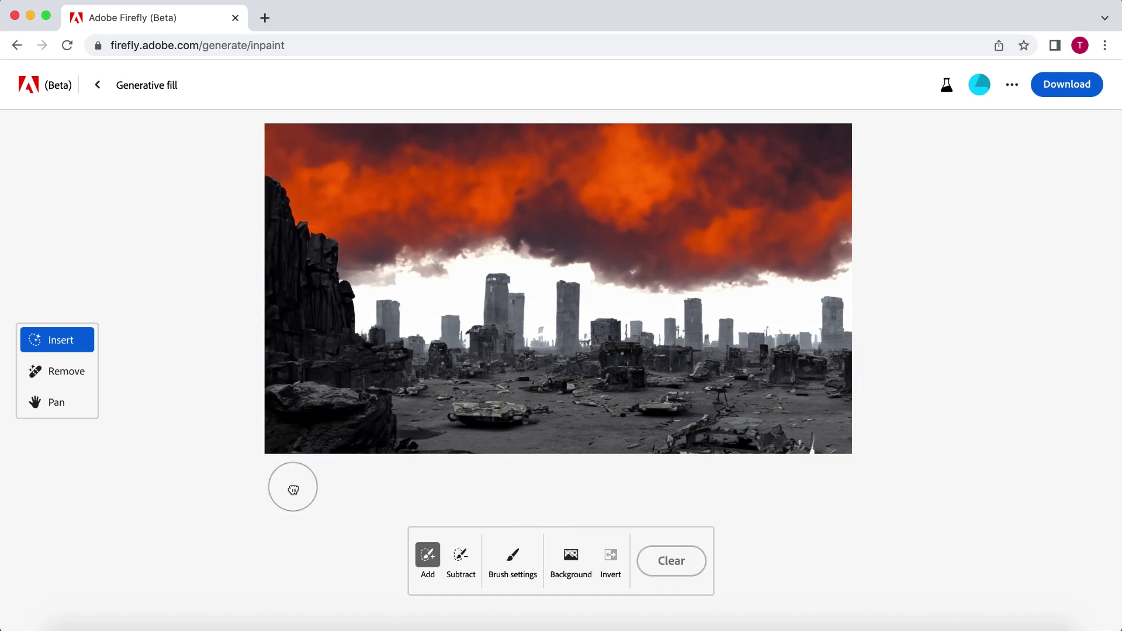
pyautogui.scroll(3, 363, 414)
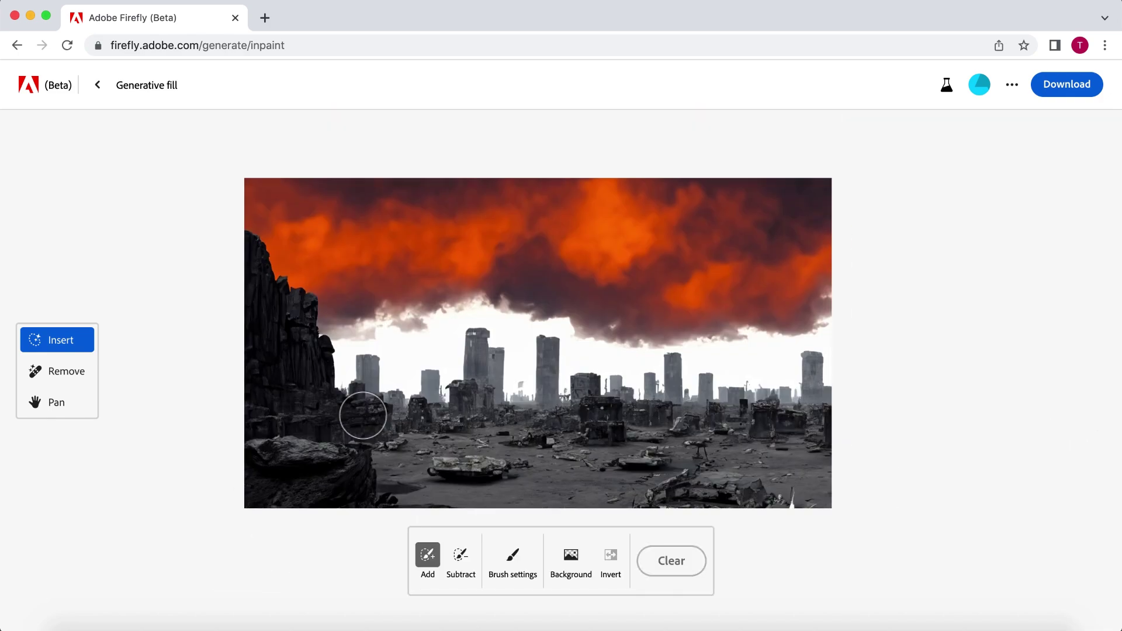
# - Mask a spot above the cliff, generate a robot there and keep it
pyautogui.moveTo(395, 383)
pyautogui.mouseDown()
pyautogui.moveTo(428, 311)
pyautogui.moveTo(404, 328)
pyautogui.moveTo(420, 278)
pyautogui.mouseUp()
pyautogui.click(470, 581)
pyautogui.write('robot looking in the distance')
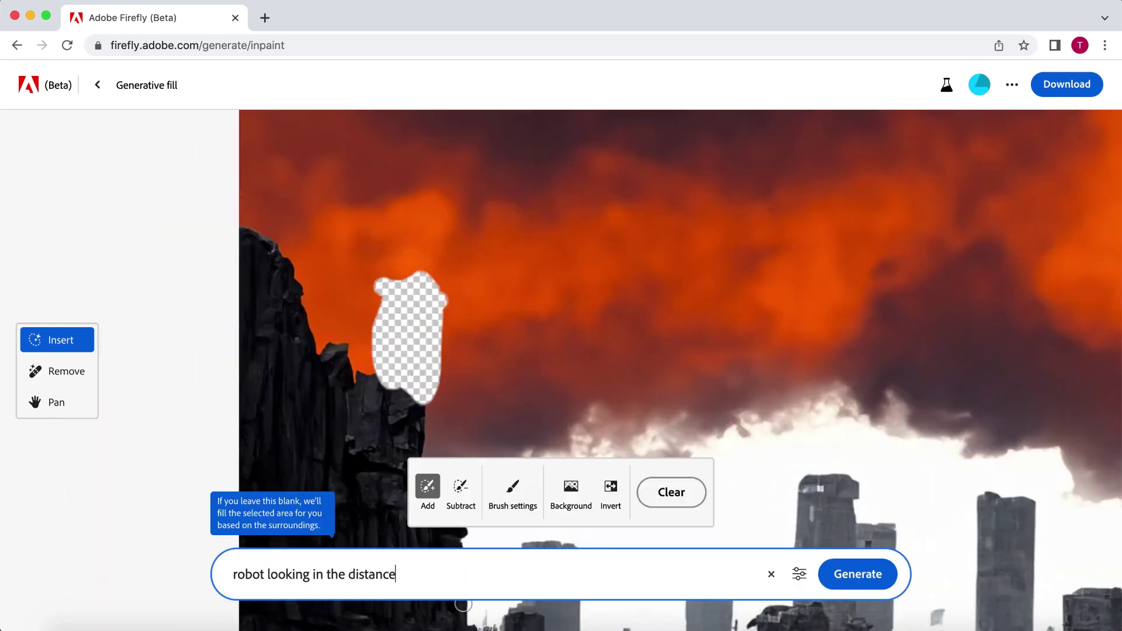
pyautogui.press('Return')
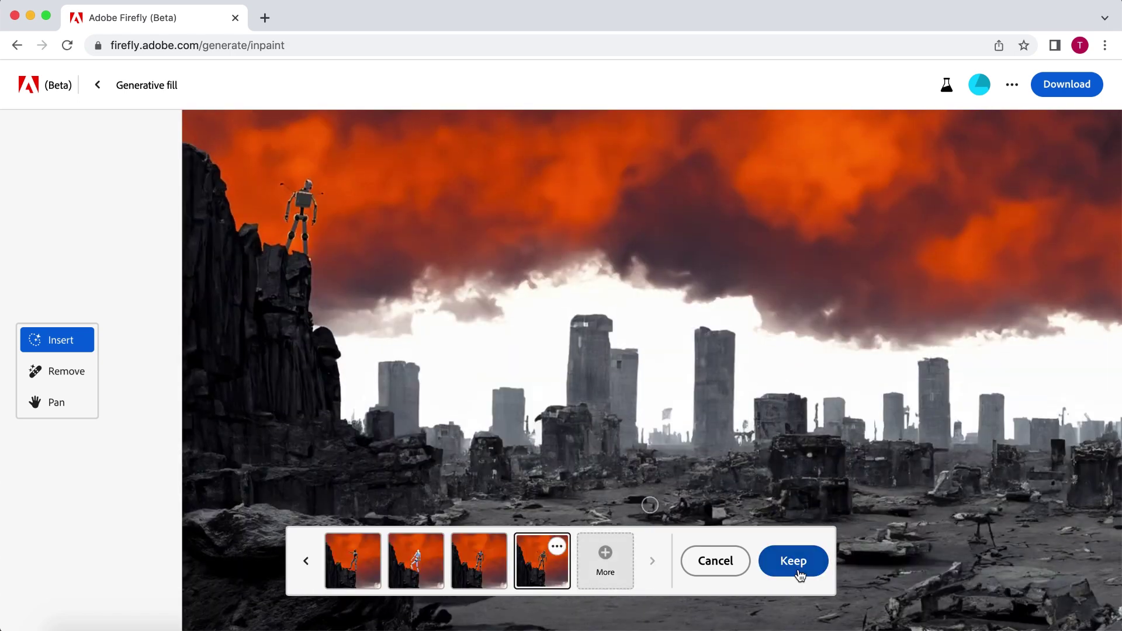
pyautogui.click(796, 562)
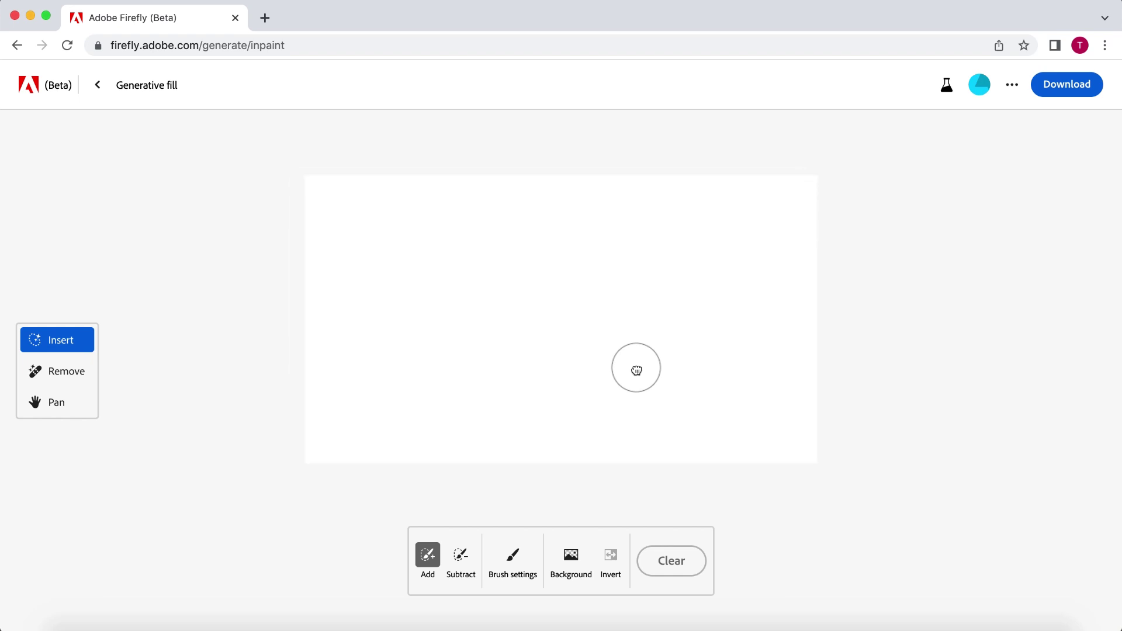
# - Enlarge the brush to 100%, mask the lower canvas and generate a giant maze
pyautogui.click(513, 561)
pyautogui.moveTo(508, 426); pyautogui.dragTo(663, 426)
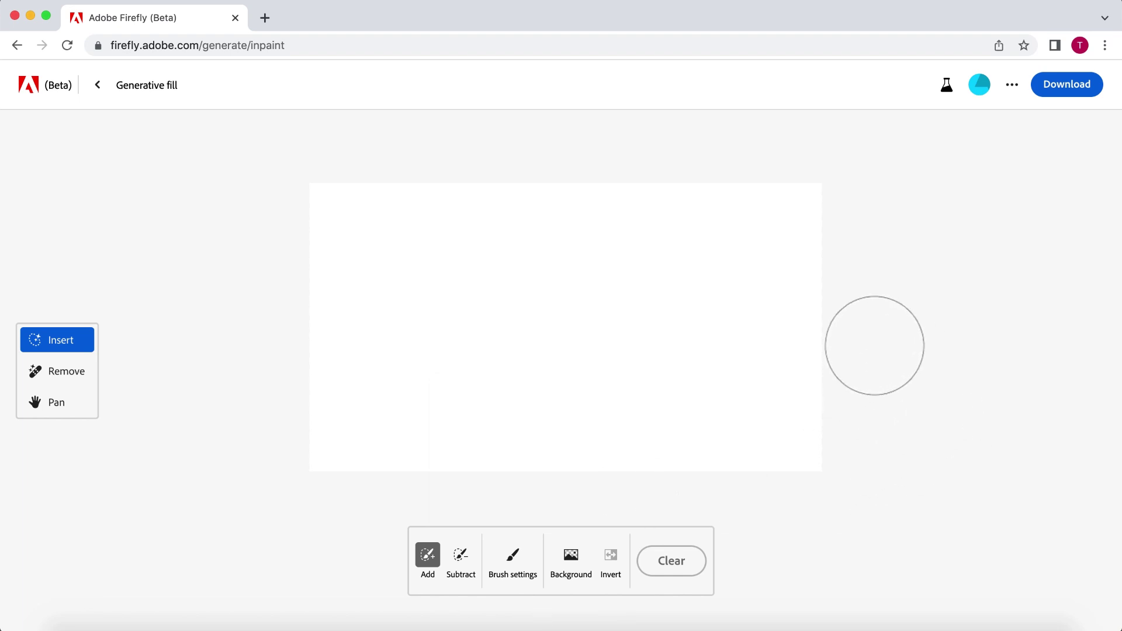
pyautogui.moveTo(877, 343)
pyautogui.mouseDown()
pyautogui.moveTo(306, 328)
pyautogui.moveTo(318, 358)
pyautogui.moveTo(773, 398)
pyautogui.moveTo(599, 419)
pyautogui.moveTo(289, 408)
pyautogui.moveTo(413, 445)
pyautogui.moveTo(621, 438)
pyautogui.moveTo(830, 459)
pyautogui.moveTo(824, 360)
pyautogui.moveTo(797, 339)
pyautogui.moveTo(662, 330)
pyautogui.moveTo(832, 330)
pyautogui.moveTo(471, 324)
pyautogui.moveTo(704, 327)
pyautogui.mouseUp()
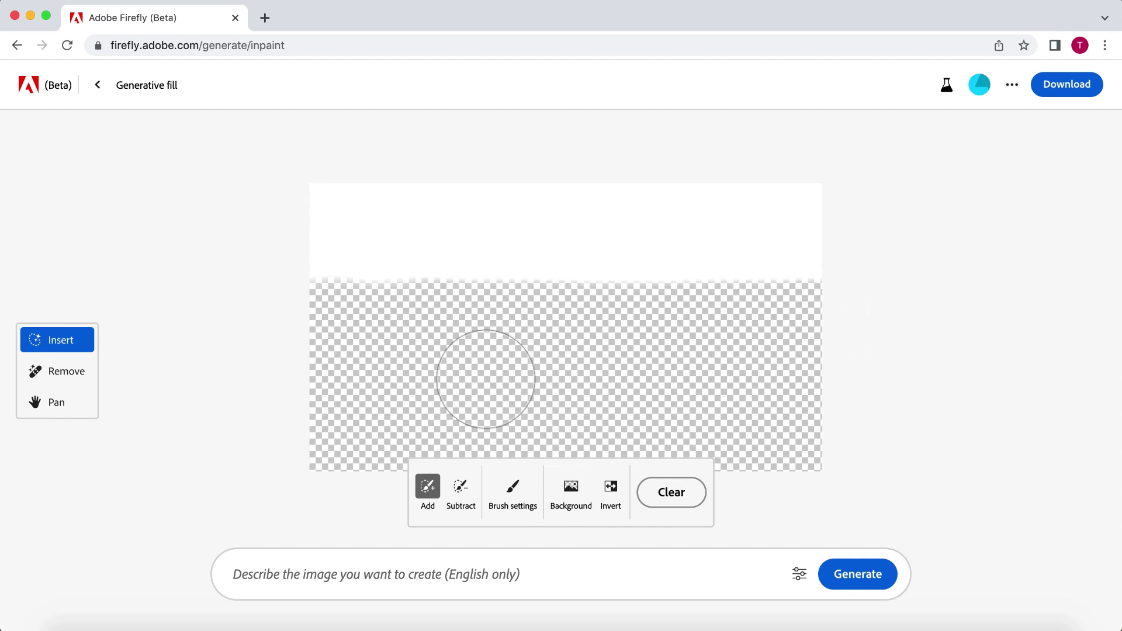
pyautogui.click(298, 590)
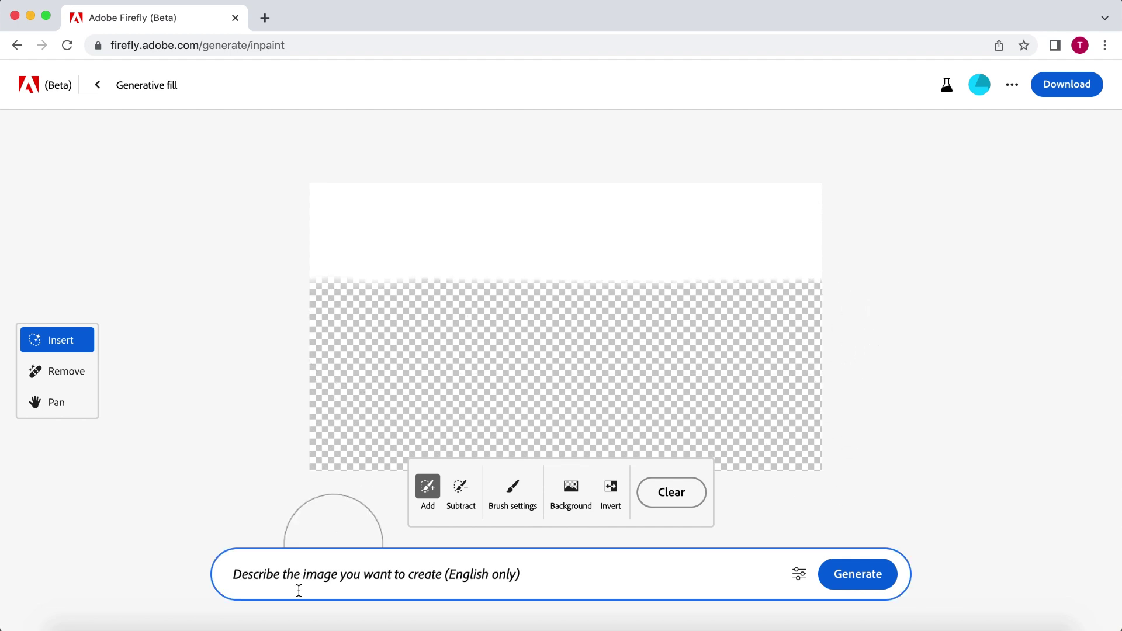
pyautogui.write('A giant maze')
pyautogui.press('Return')
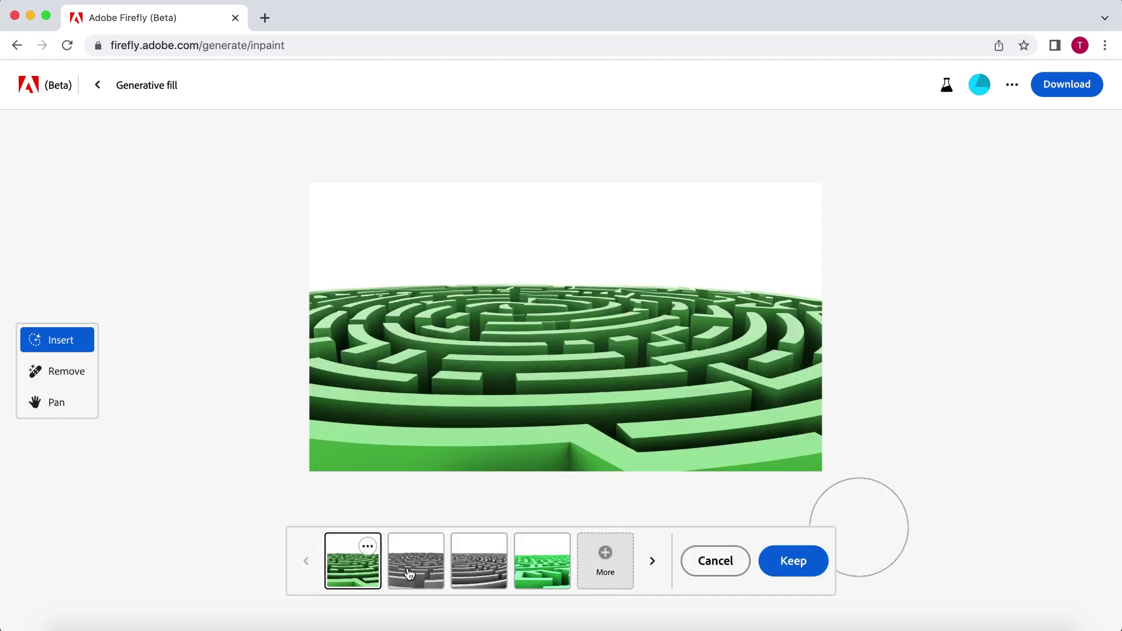
# - Compare maze variations, generate more, and keep the fourth grey circular maze
pyautogui.click(409, 574)
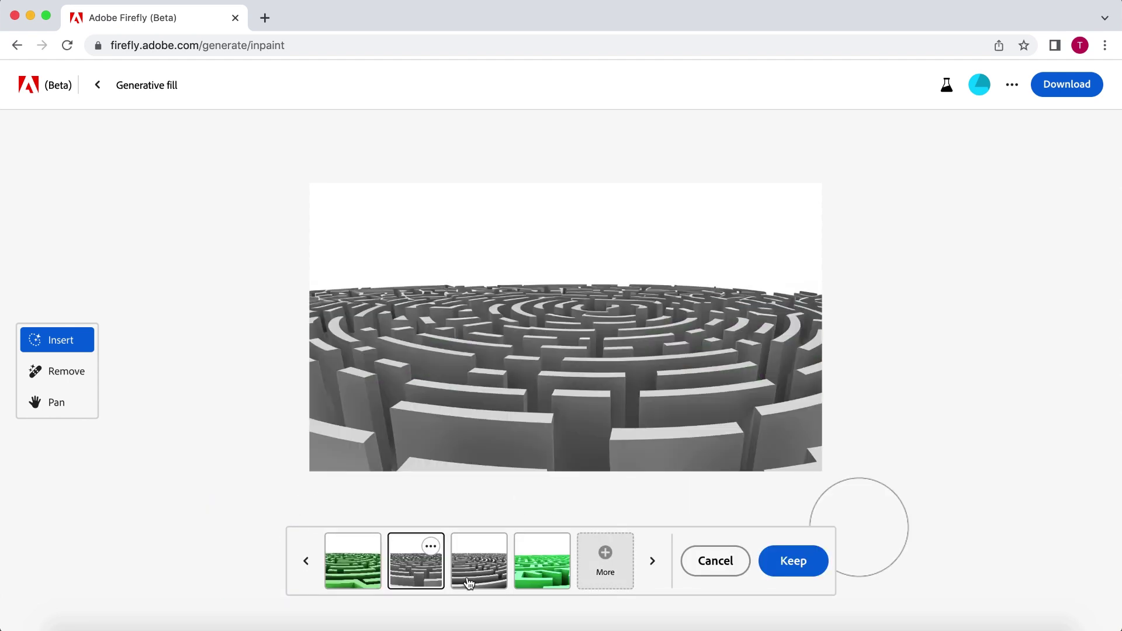
pyautogui.click(469, 577)
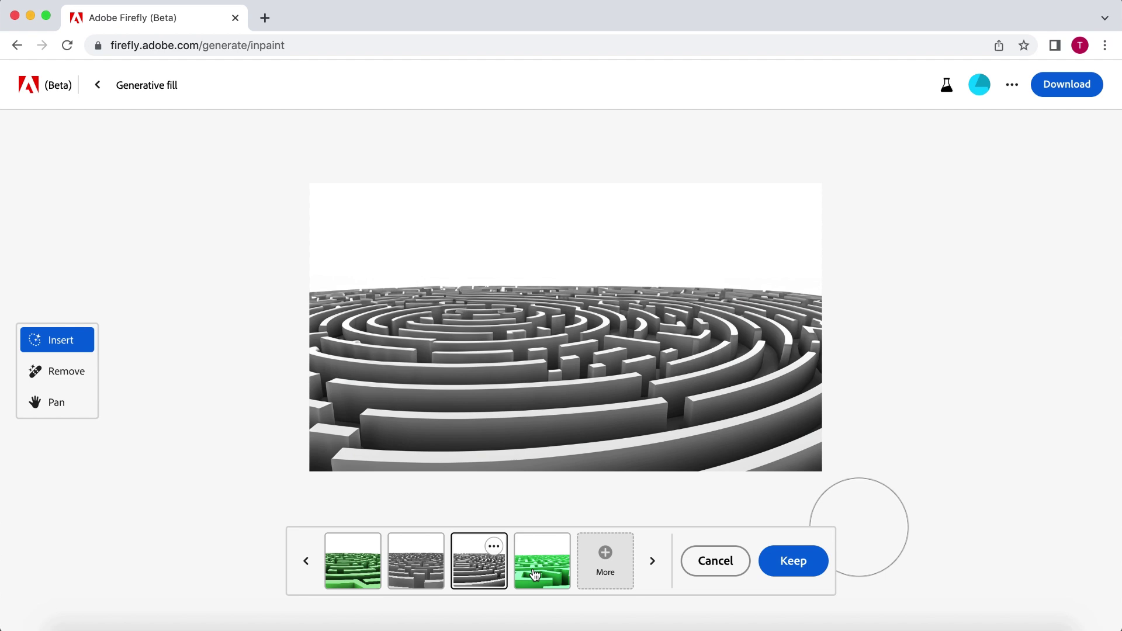
pyautogui.click(535, 575)
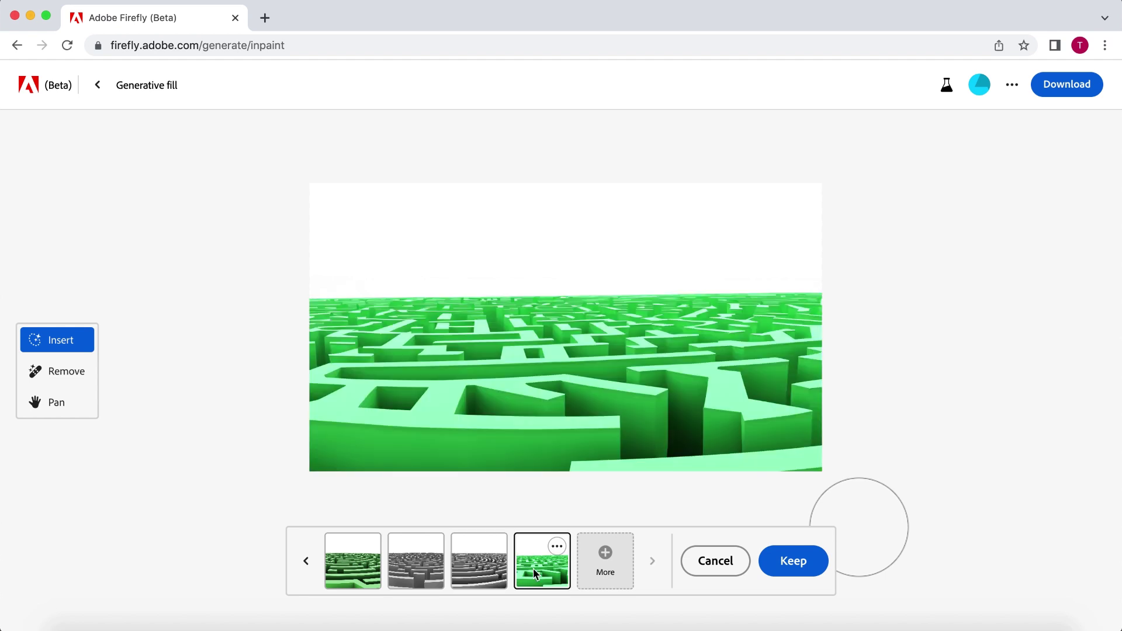
pyautogui.click(605, 558)
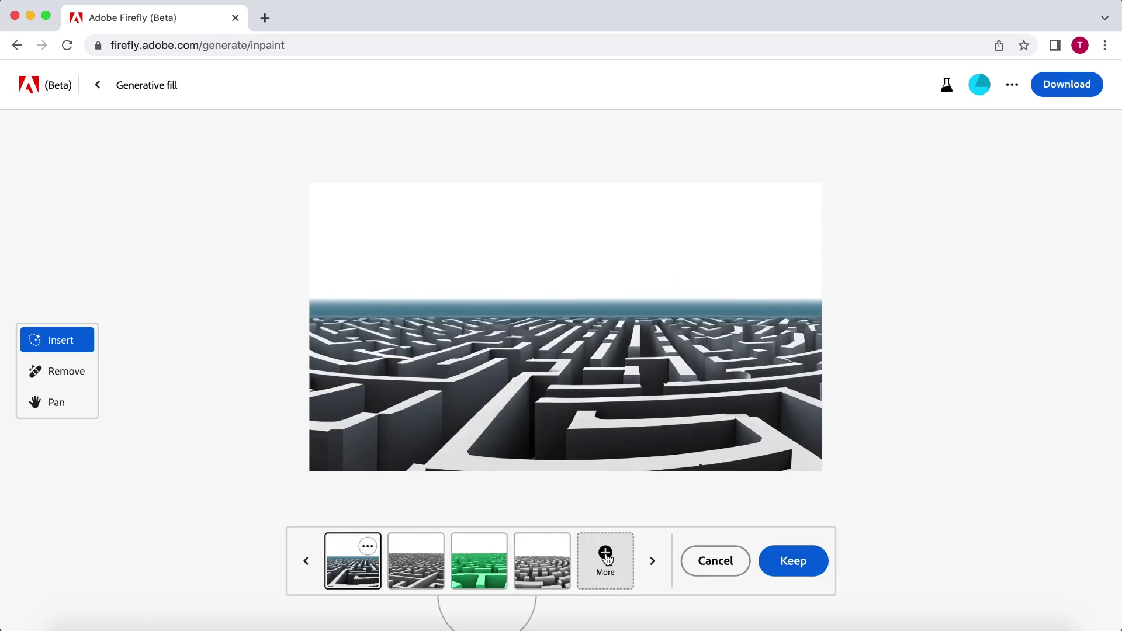
pyautogui.click(404, 561)
pyautogui.click(474, 559)
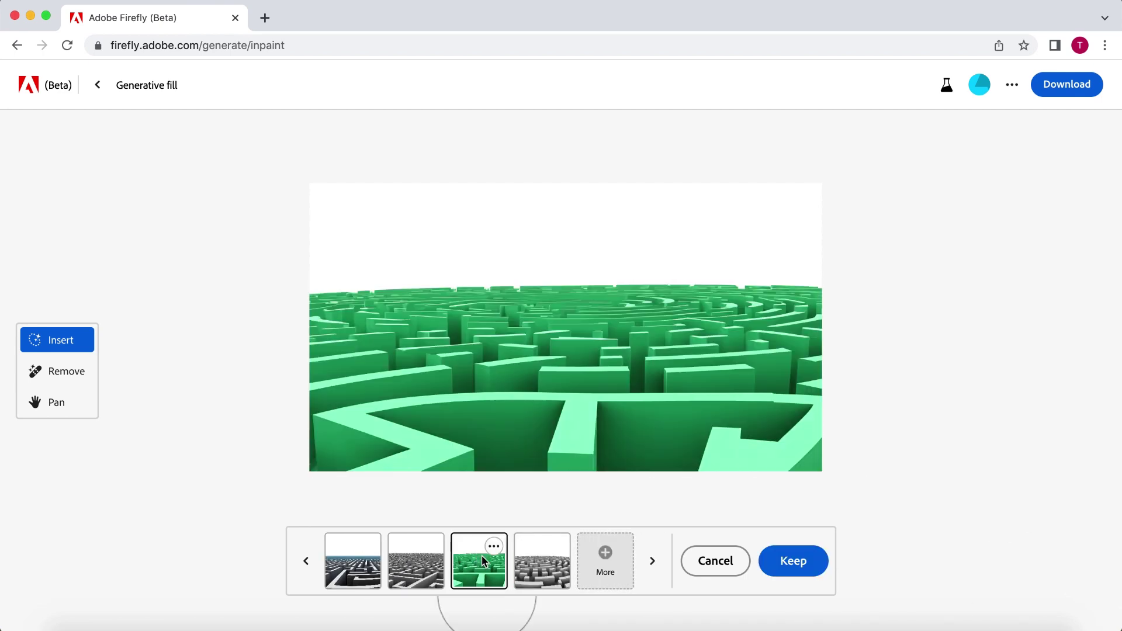
pyautogui.click(553, 563)
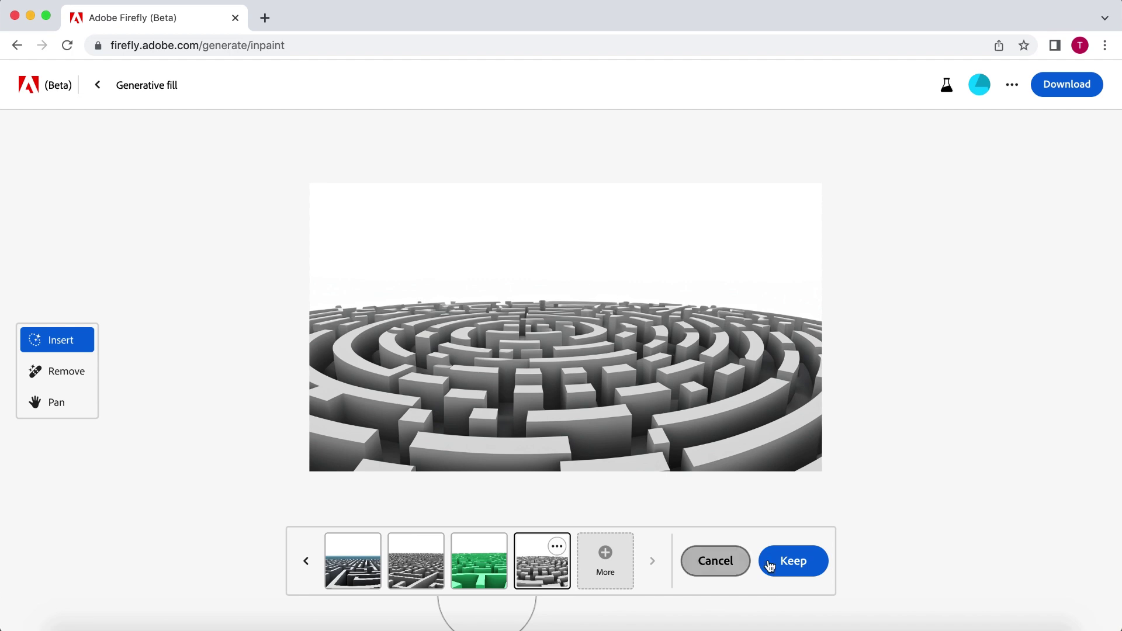
pyautogui.click(792, 563)
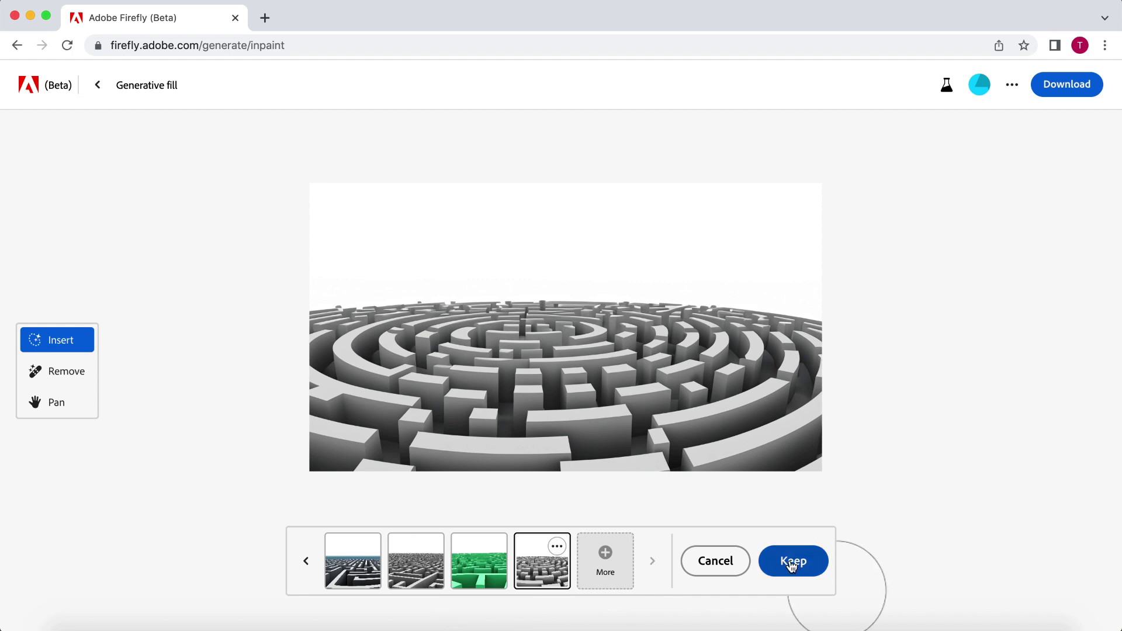
# - Fill the sky above the maze with 'blue skies', keeping the first variation
pyautogui.moveTo(848, 251)
pyautogui.mouseDown()
pyautogui.moveTo(847, 279)
pyautogui.moveTo(483, 253)
pyautogui.moveTo(371, 263)
pyautogui.moveTo(333, 211)
pyautogui.mouseUp()
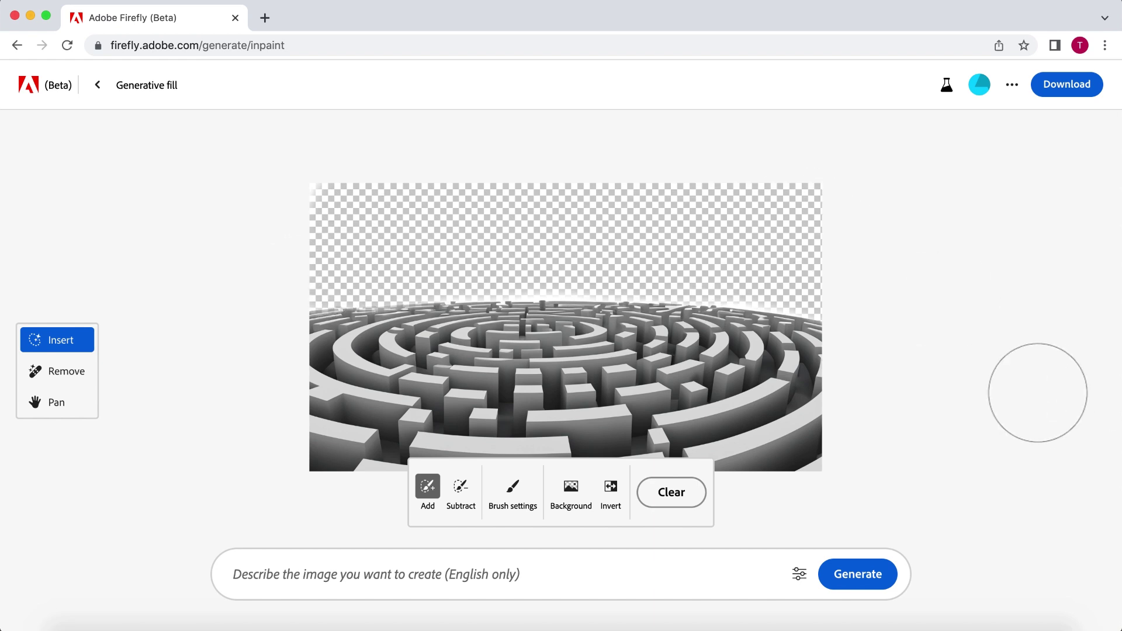
pyautogui.click(656, 570)
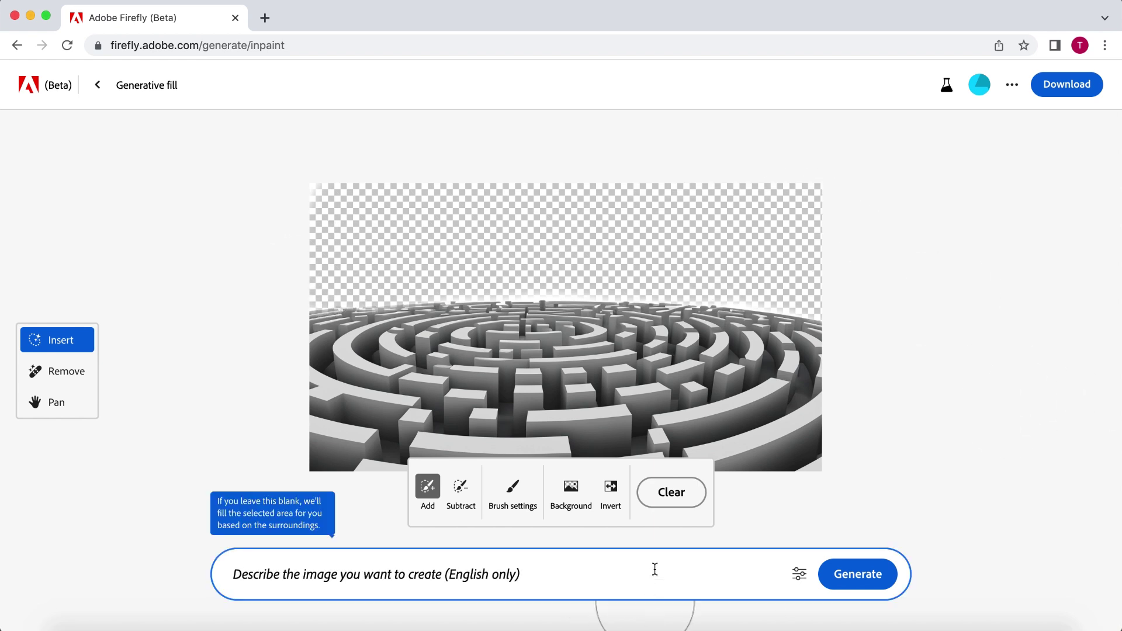
pyautogui.write('blue skies')
pyautogui.press('Return')
pyautogui.click(399, 578)
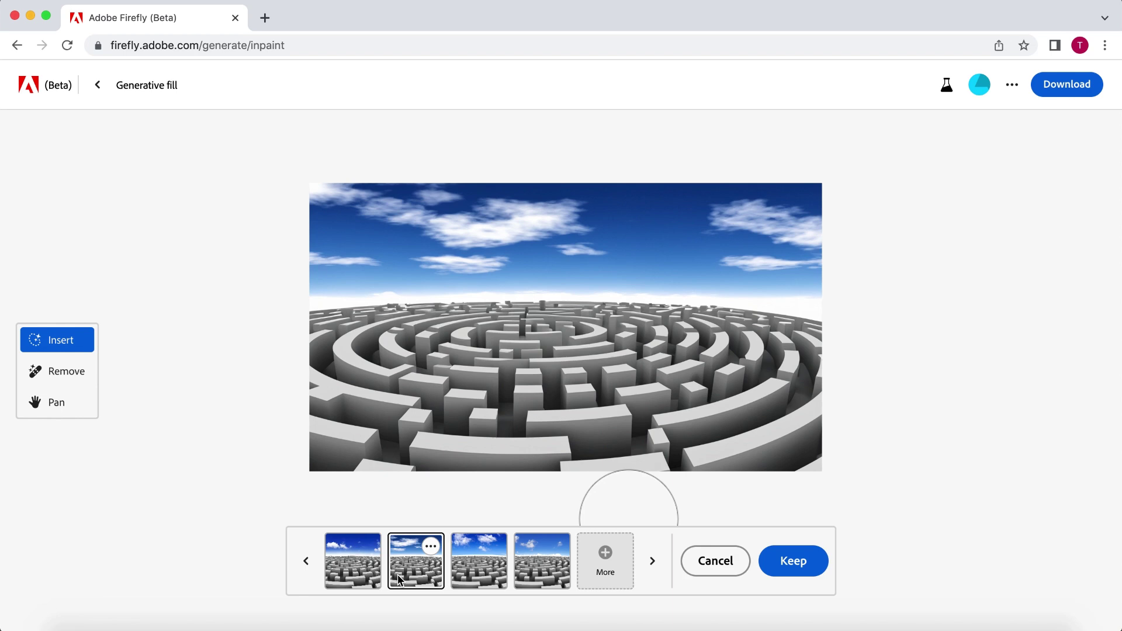
pyautogui.click(478, 584)
pyautogui.click(546, 586)
pyautogui.click(348, 556)
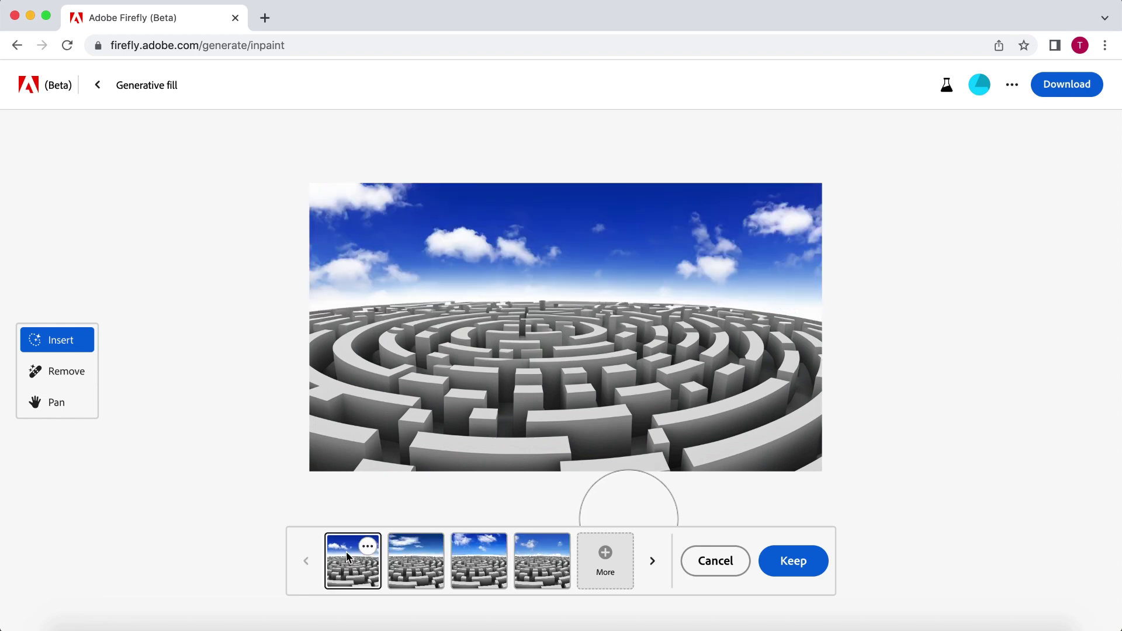
pyautogui.click(794, 562)
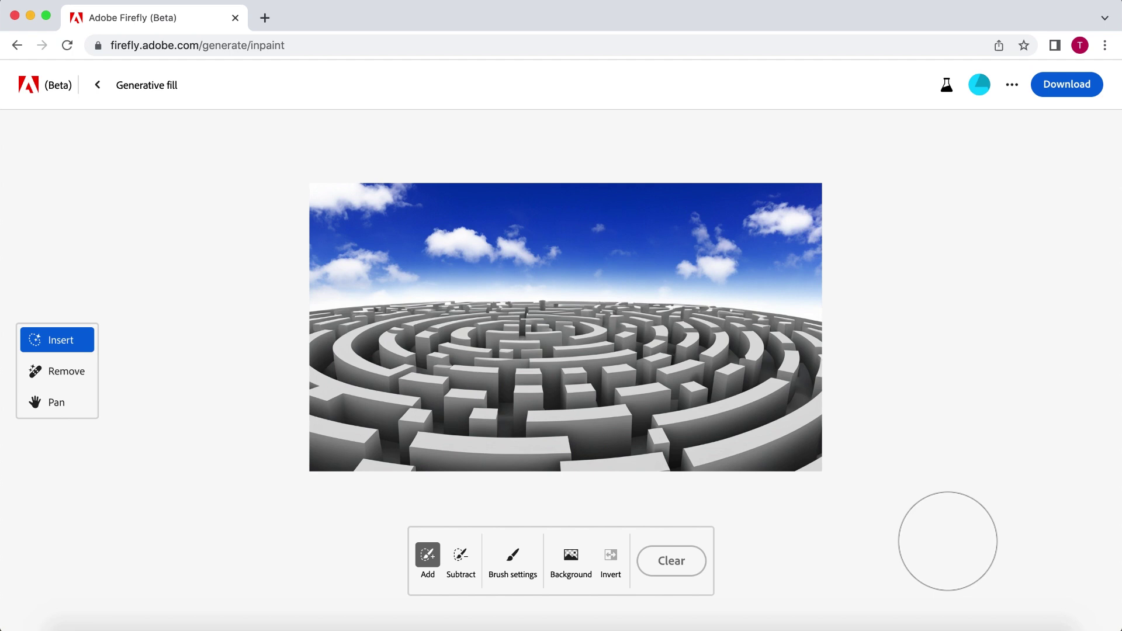
# - Mask the left strip of the image, subtracting the sky at its top
pyautogui.moveTo(305, 522)
pyautogui.mouseDown()
pyautogui.moveTo(315, 478)
pyautogui.moveTo(306, 279)
pyautogui.moveTo(322, 245)
pyautogui.moveTo(401, 257)
pyautogui.moveTo(400, 453)
pyautogui.moveTo(356, 265)
pyautogui.mouseUp()
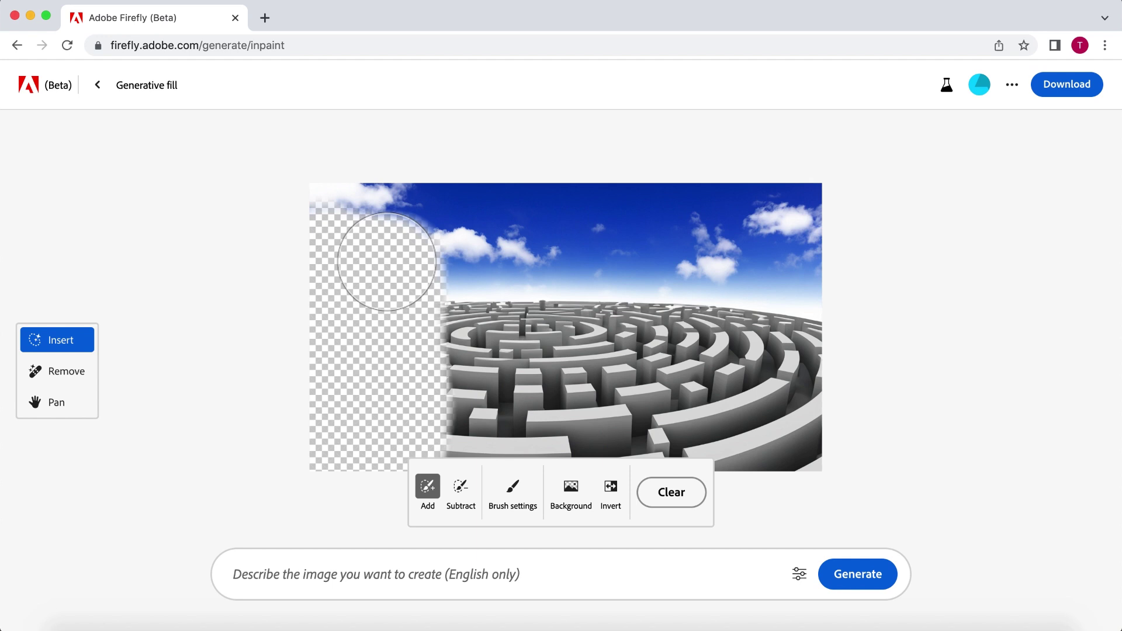
pyautogui.click(460, 486)
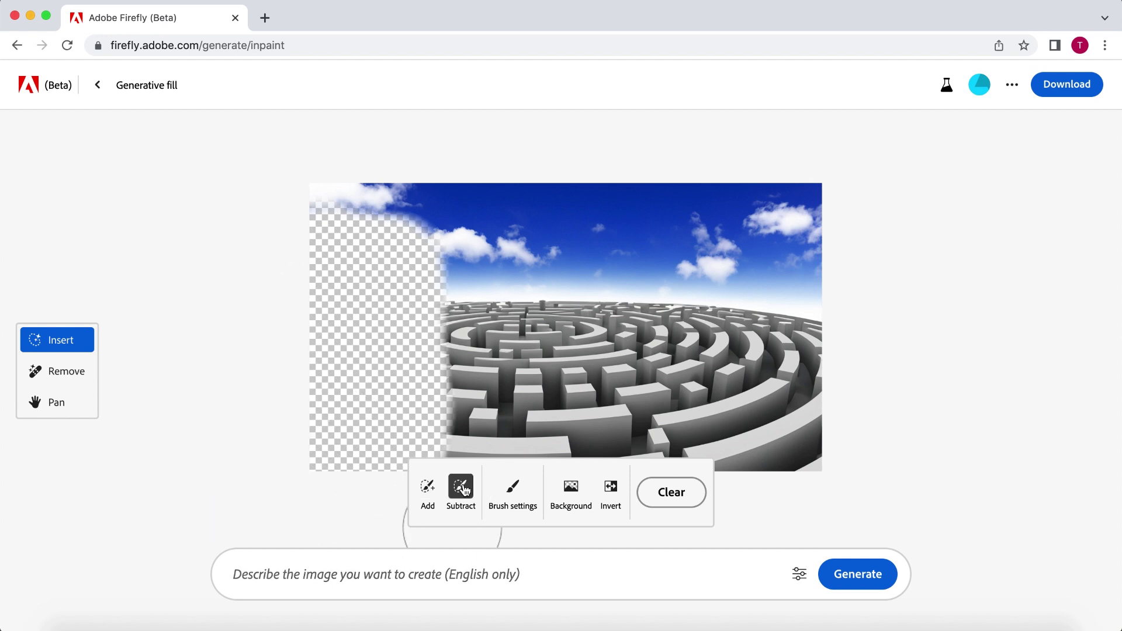
pyautogui.moveTo(268, 210); pyautogui.dragTo(443, 208)
# - Generate 'a surprised person looking at the camera' in the masked left strip
pyautogui.click(384, 567)
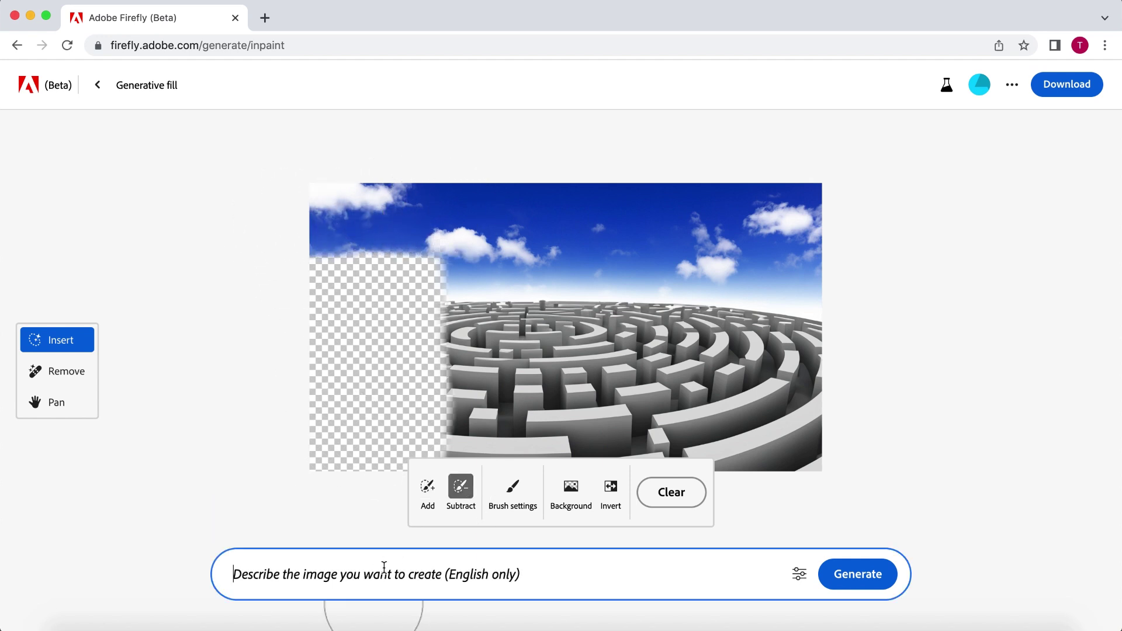
pyautogui.write('a')
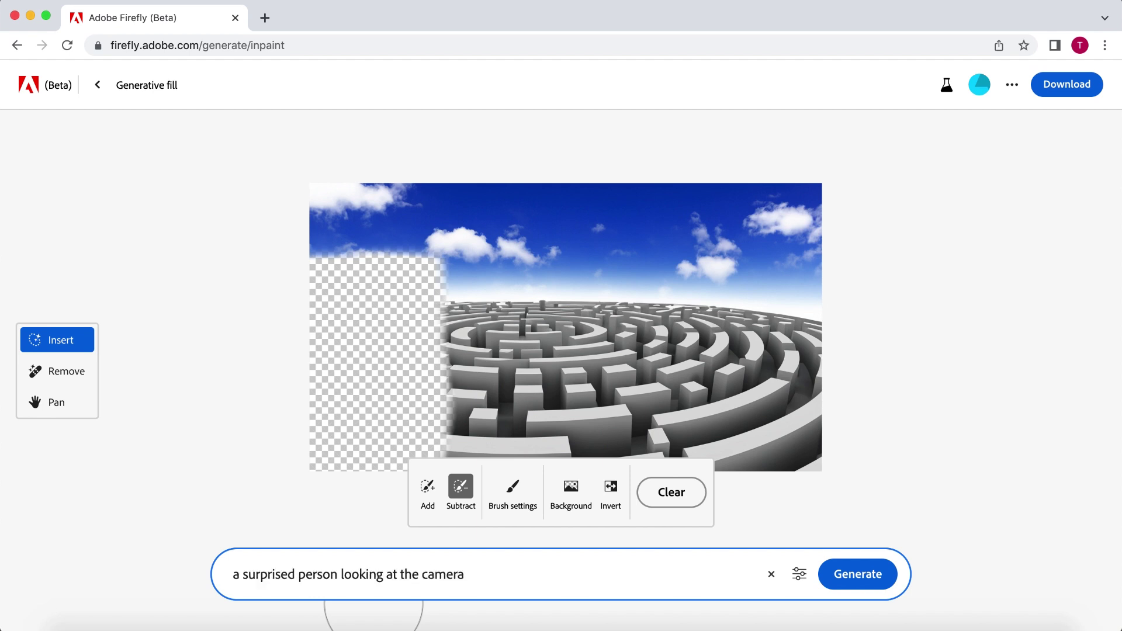
pyautogui.click(858, 574)
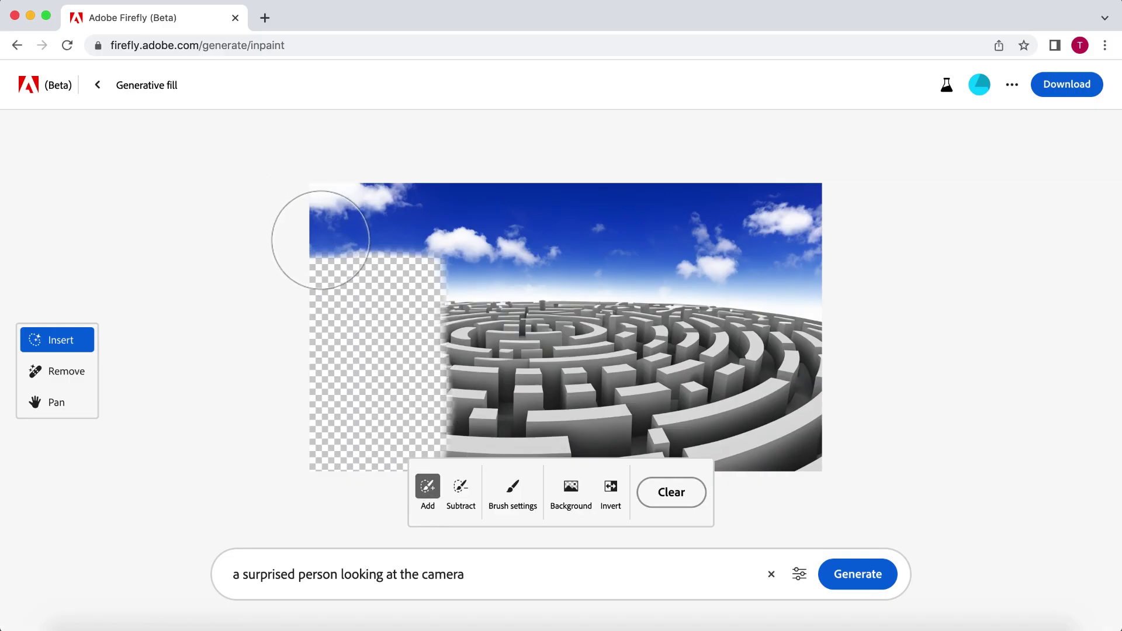
# - Extend the mask over the top-left sky, regenerate, and preview the surprised woman variation
pyautogui.moveTo(321, 240)
pyautogui.mouseDown()
pyautogui.moveTo(423, 237)
pyautogui.moveTo(433, 311)
pyautogui.moveTo(421, 456)
pyautogui.mouseUp()
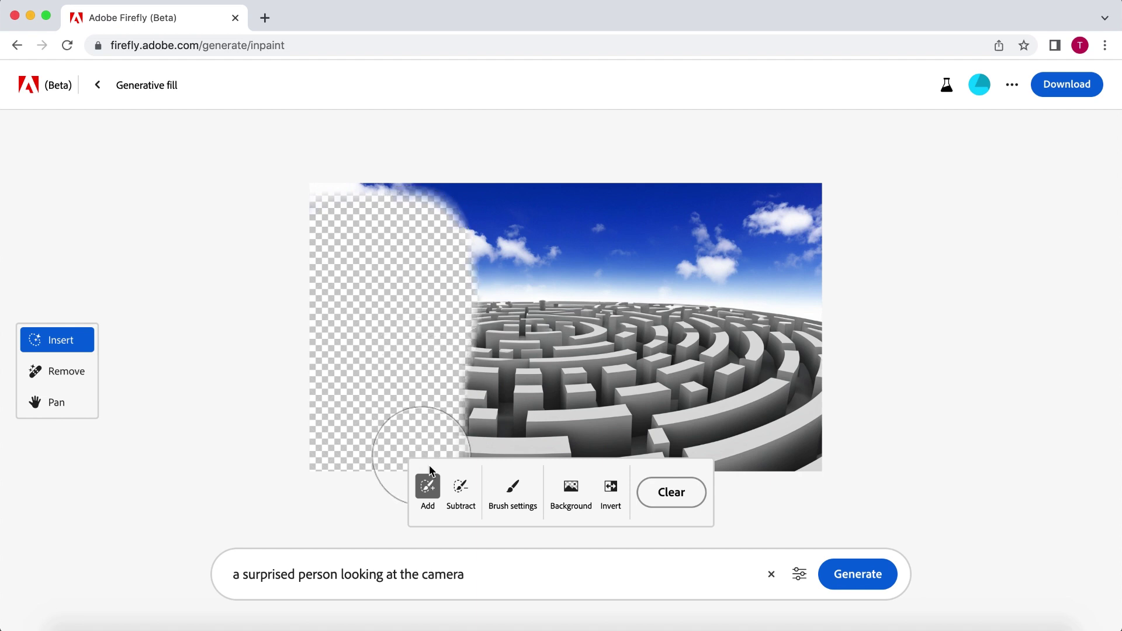
pyautogui.click(845, 578)
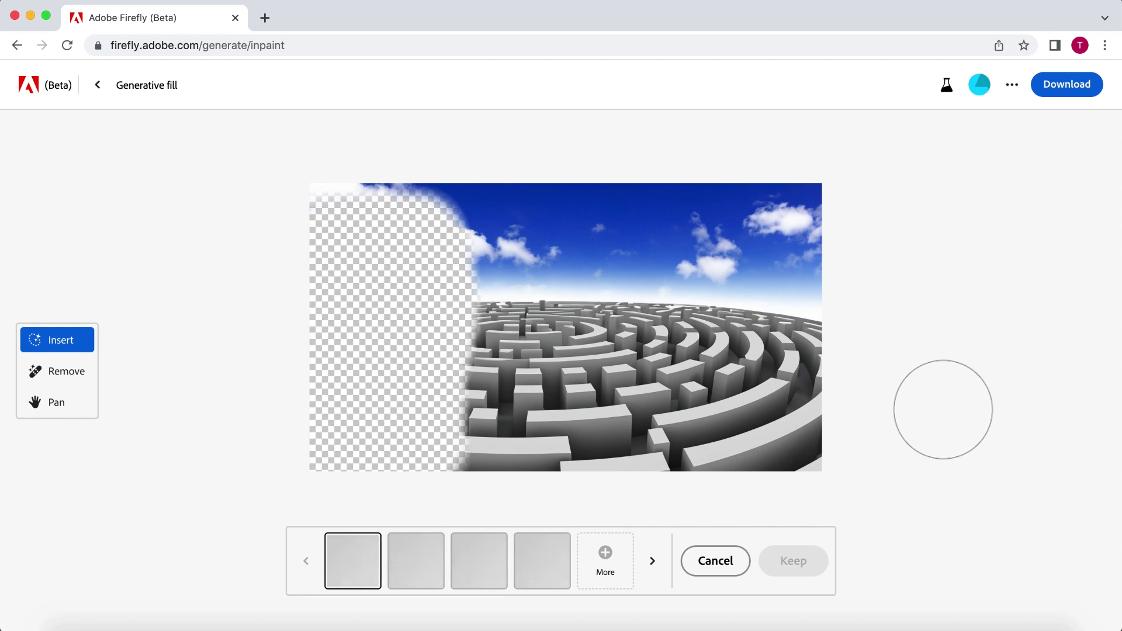
pyautogui.click(422, 563)
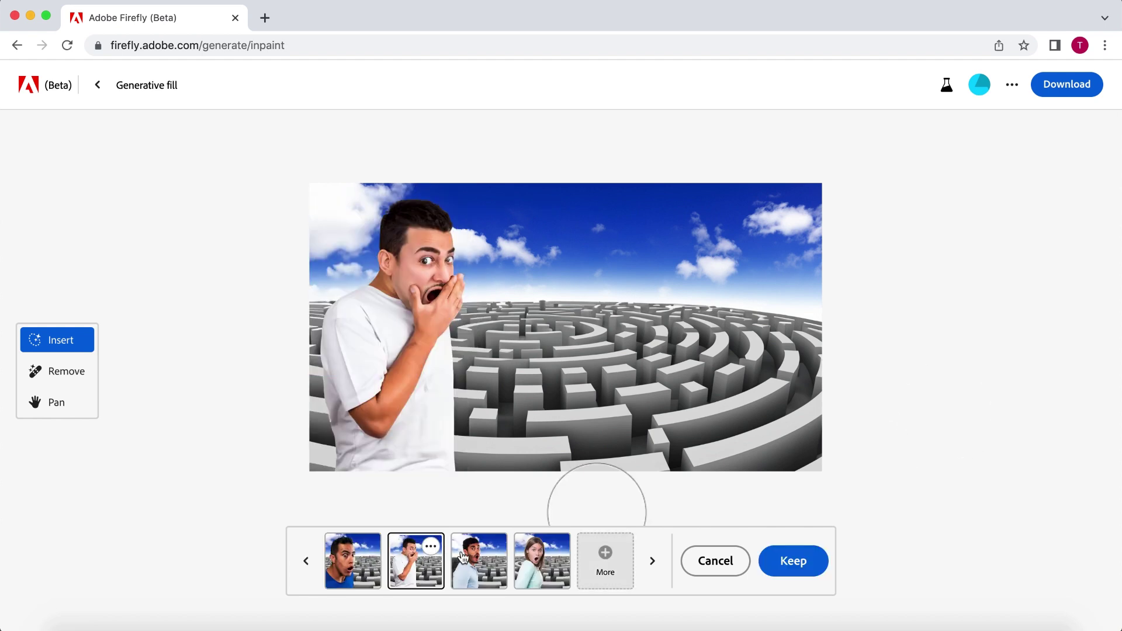
pyautogui.click(463, 559)
pyautogui.click(534, 565)
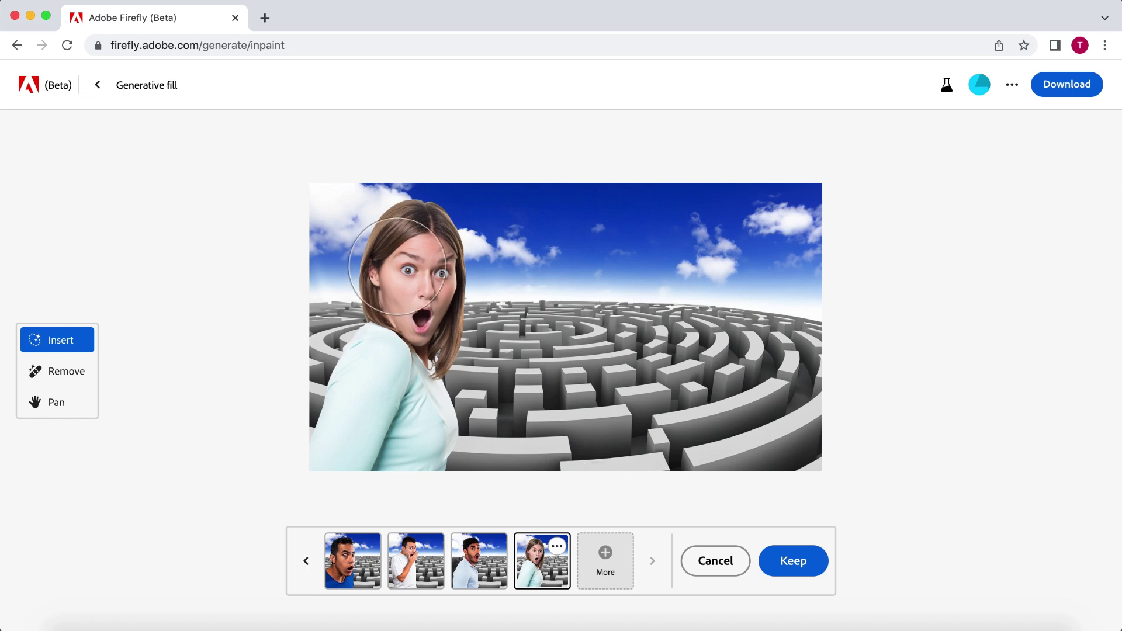
pyautogui.scroll(5, 423, 283)
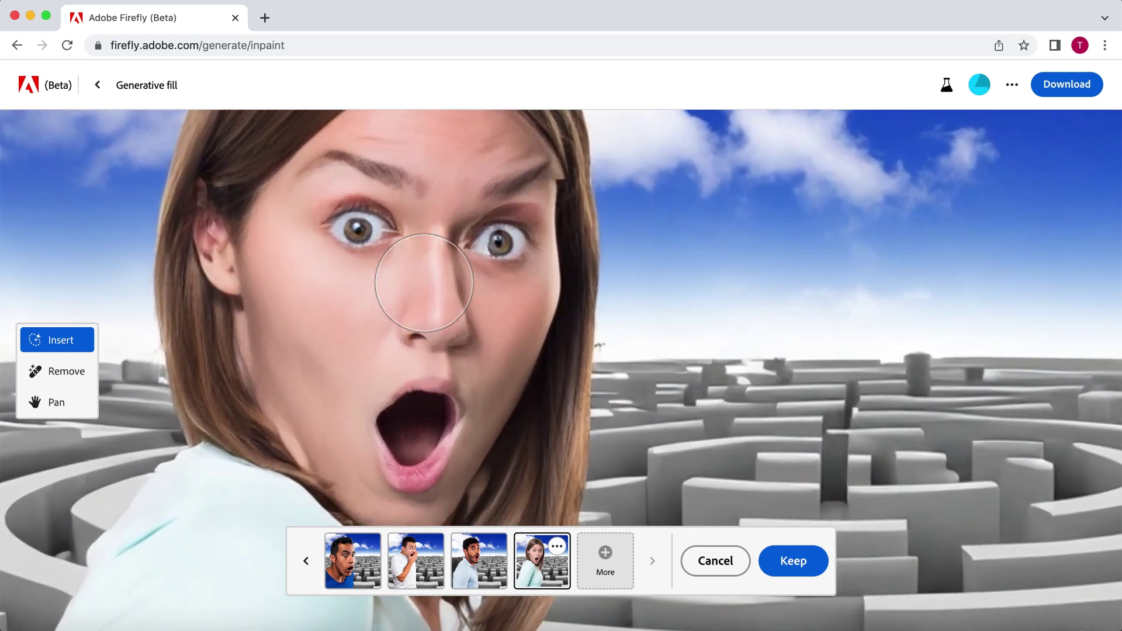
# - Keep the surprised woman, then regenerate her eyes as 'eyes looking at the camera', keeping the second variation
pyautogui.click(772, 559)
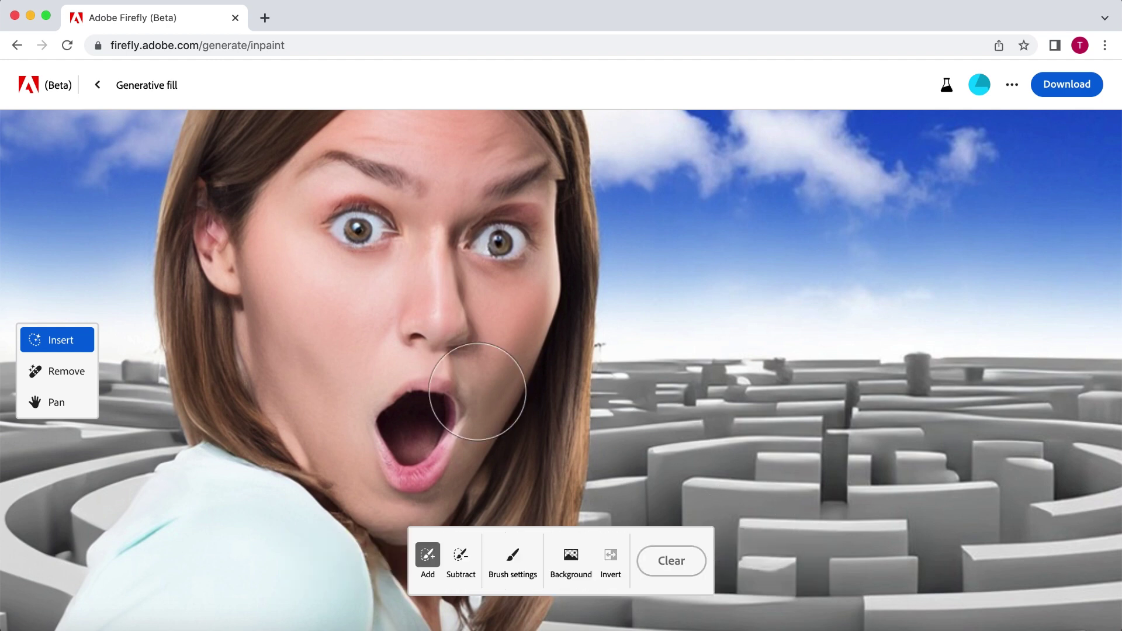
pyautogui.click(354, 228)
pyautogui.click(502, 241)
pyautogui.click(400, 566)
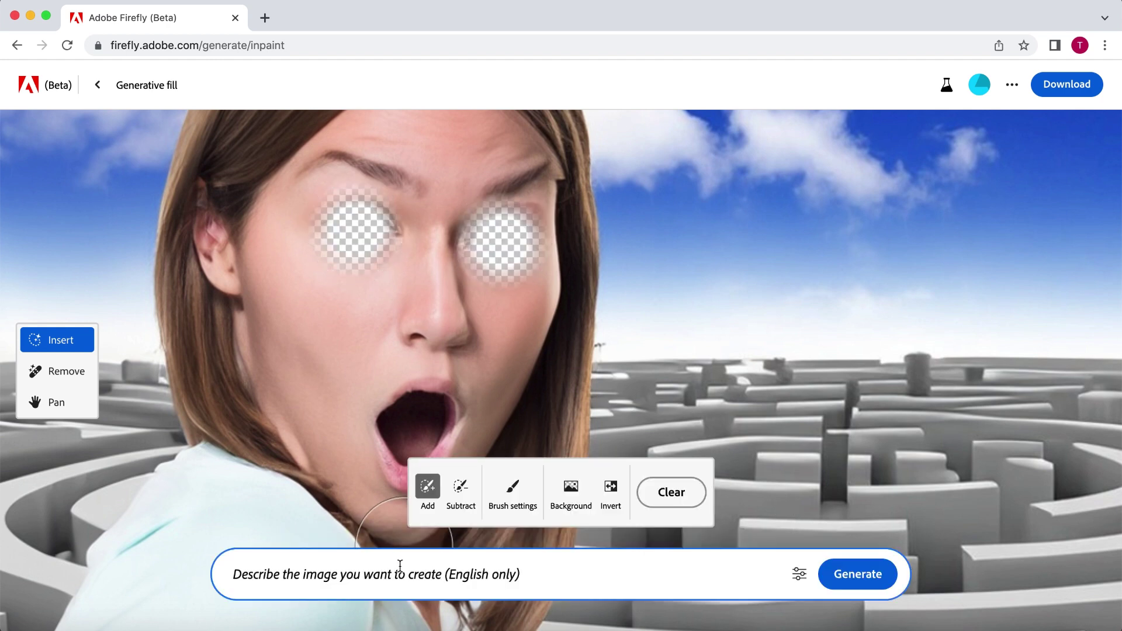
pyautogui.write('eyes look')
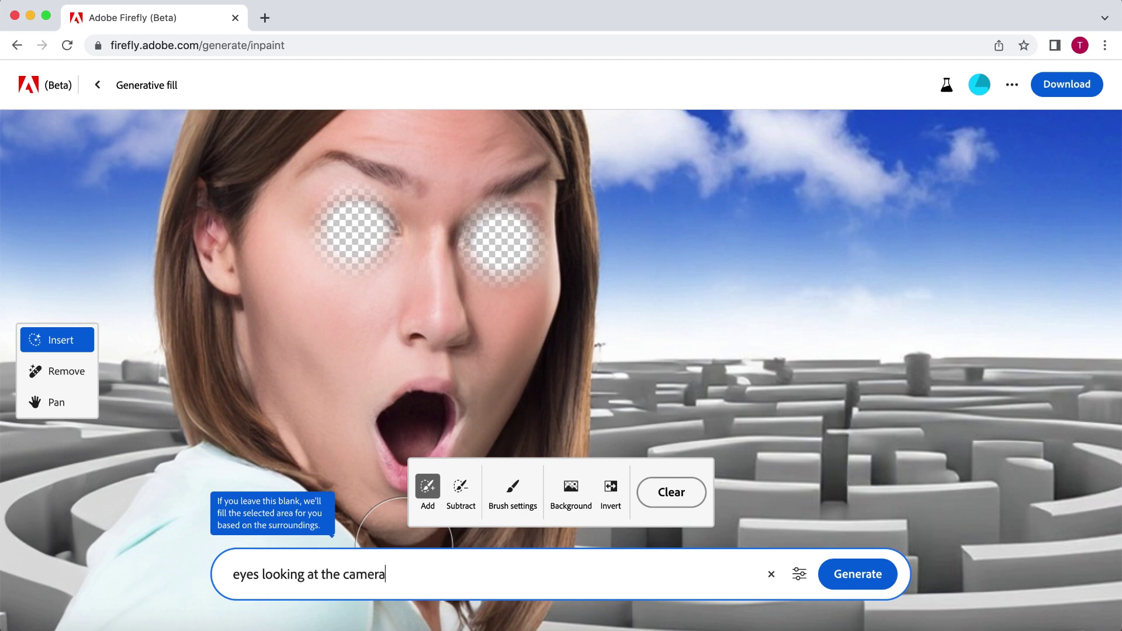
pyautogui.write('ing at the camera')
pyautogui.press('Return')
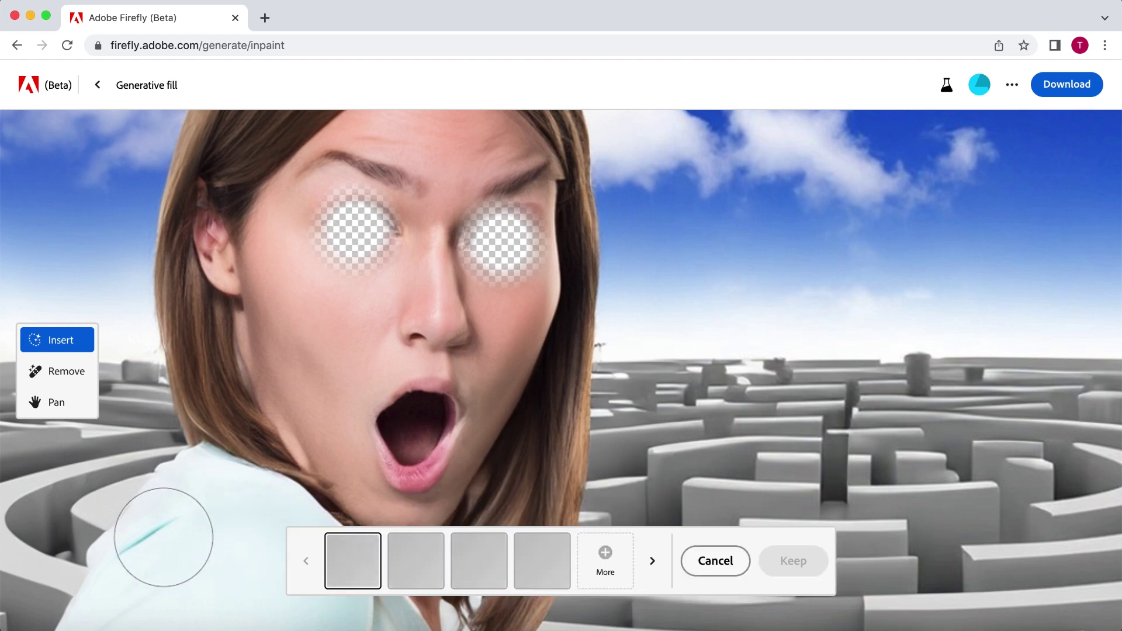
pyautogui.click(416, 561)
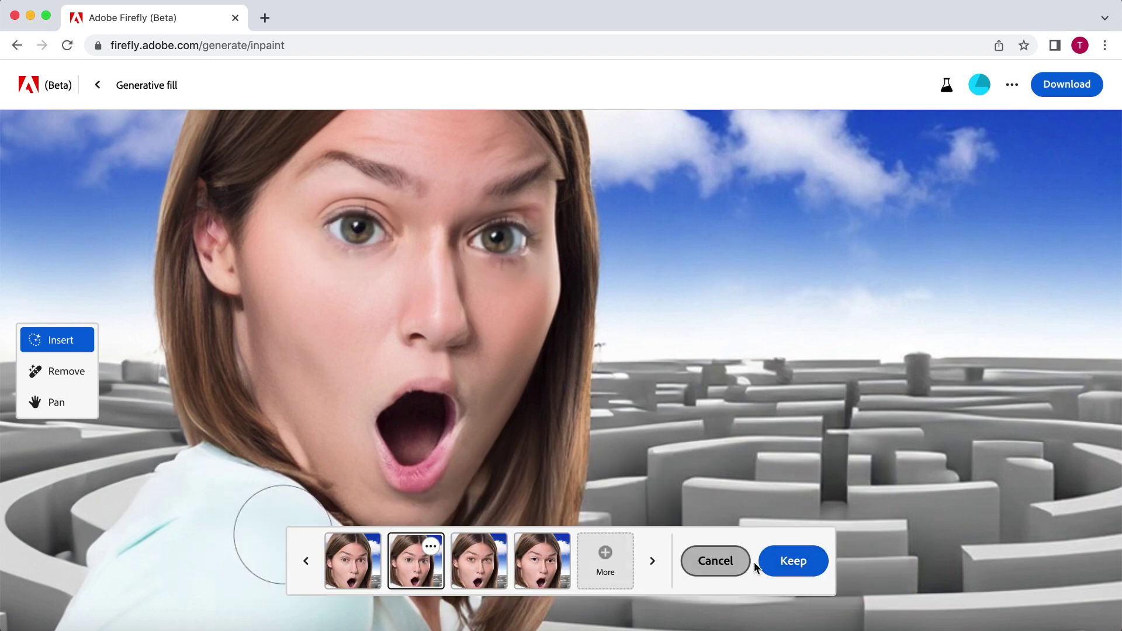
pyautogui.click(789, 561)
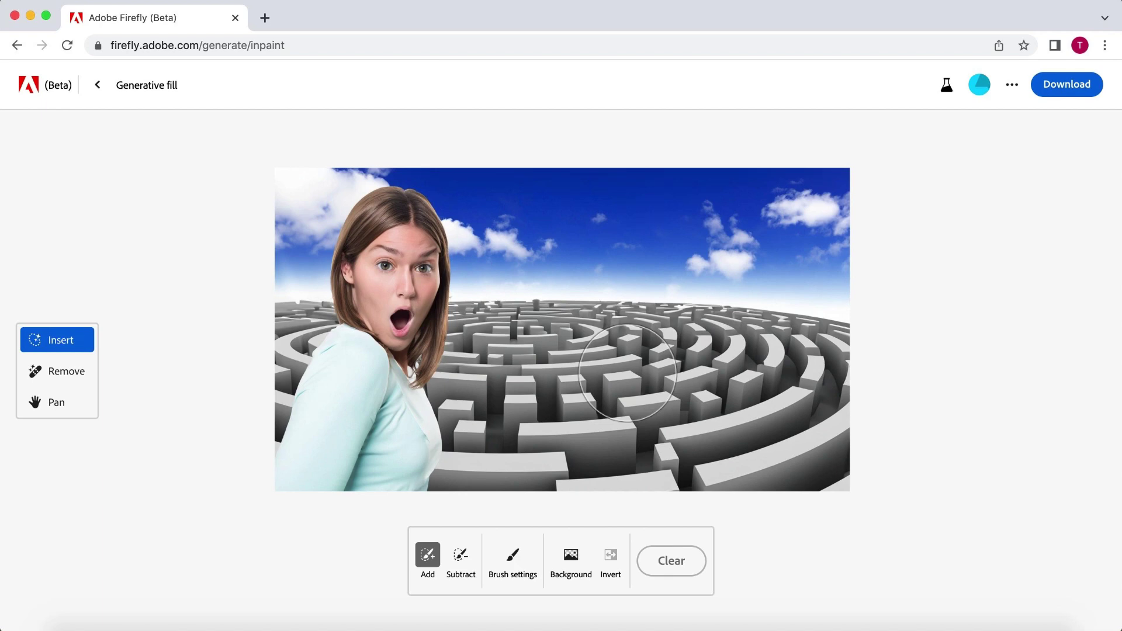
# - Mask the woman's shoulder and body, generate 'green shirt' fills, preview two, then cancel them
pyautogui.scroll(3, 627, 372)
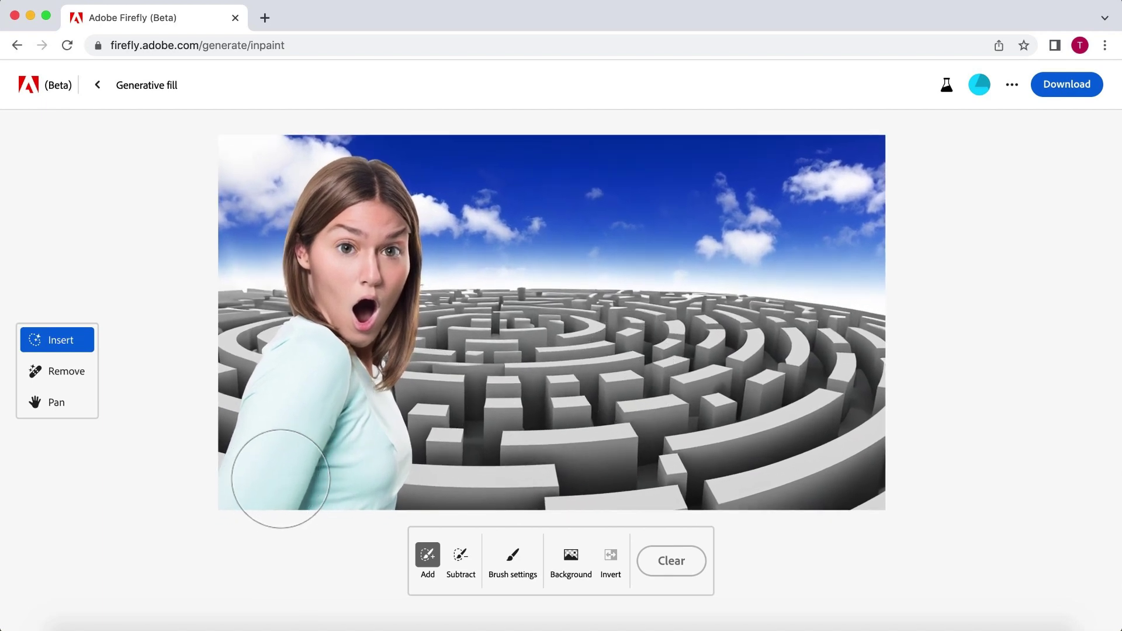
pyautogui.moveTo(253, 486)
pyautogui.mouseDown()
pyautogui.moveTo(307, 377)
pyautogui.moveTo(357, 415)
pyautogui.moveTo(335, 478)
pyautogui.moveTo(349, 462)
pyautogui.moveTo(305, 369)
pyautogui.mouseUp()
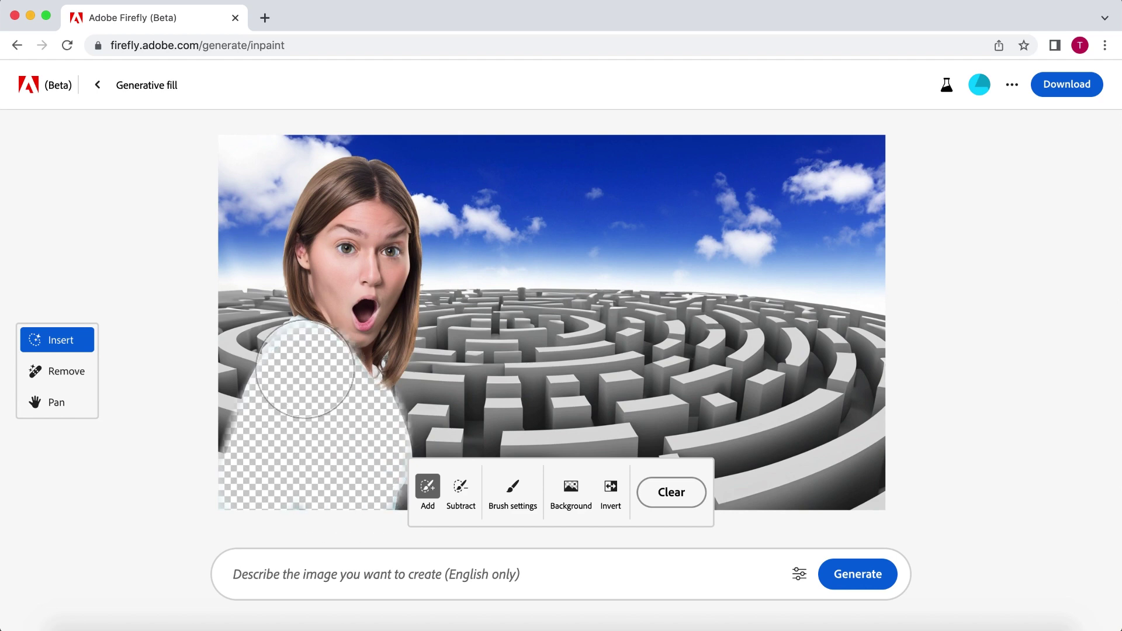
pyautogui.click(513, 574)
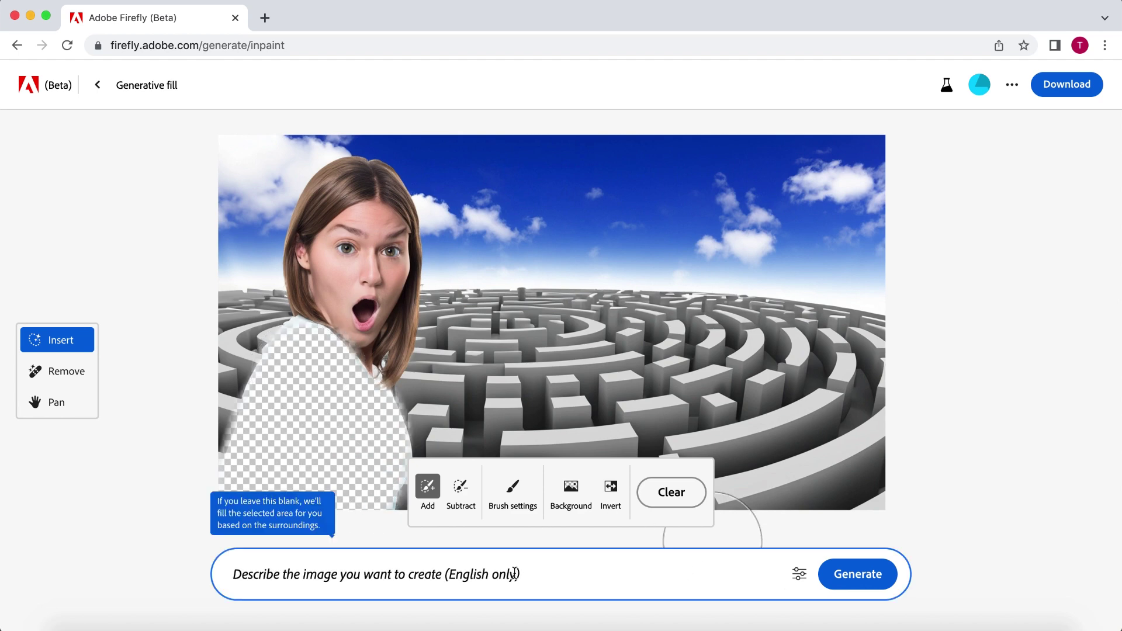
pyautogui.write('green shirt')
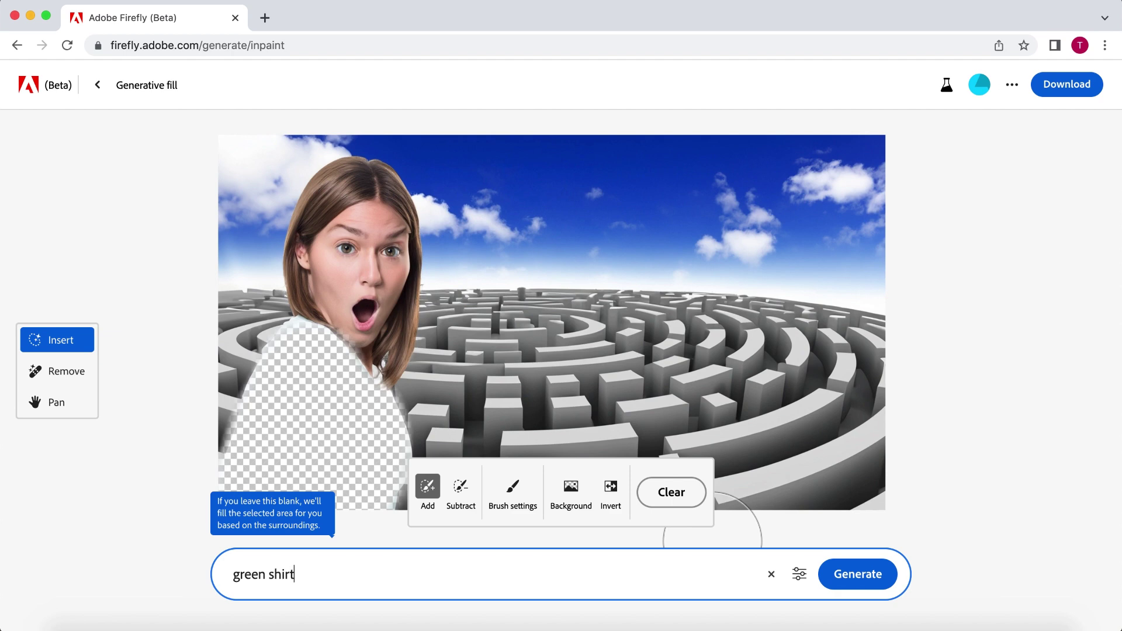
pyautogui.press('Return')
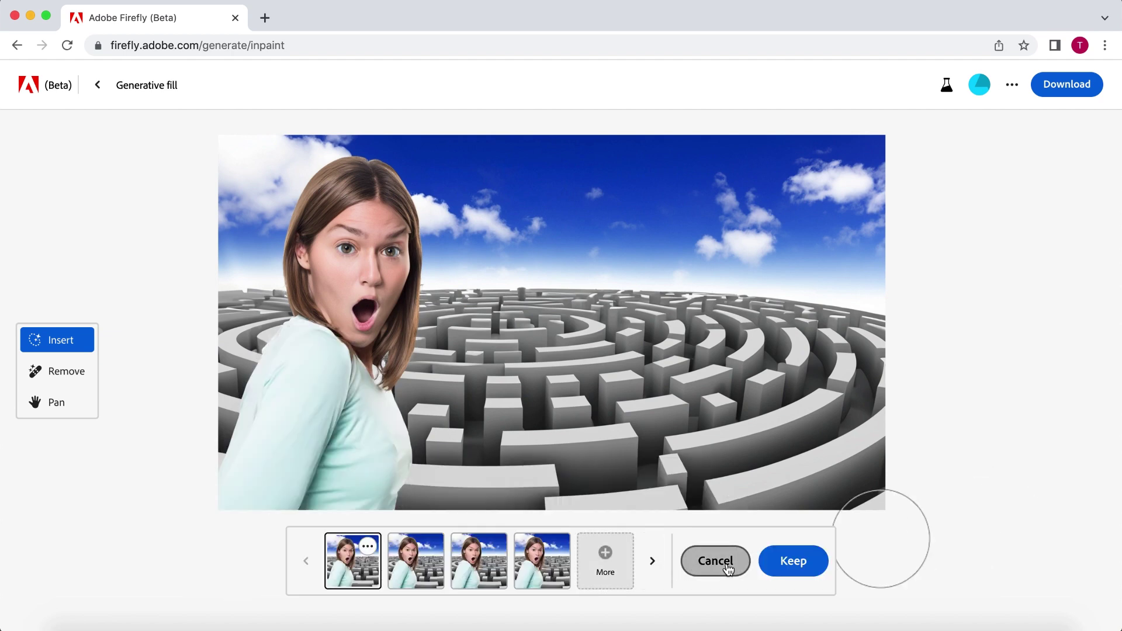
pyautogui.click(479, 575)
pyautogui.click(401, 577)
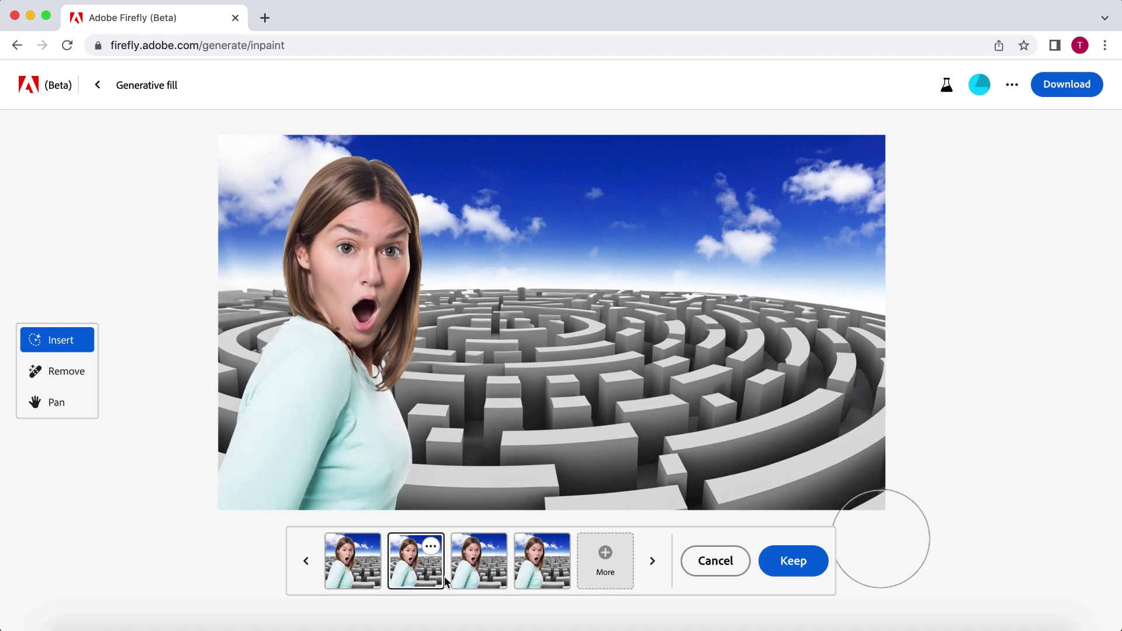
pyautogui.click(706, 562)
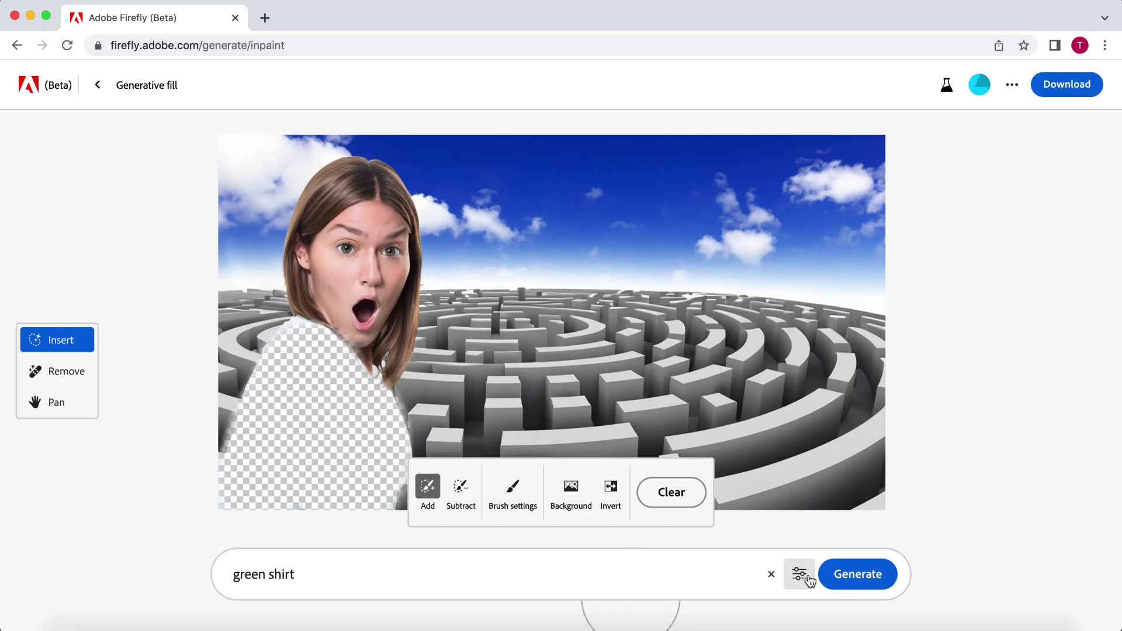
# - In the generation settings, raise the Preserve content and Guidance strength sliders
pyautogui.click(509, 343)
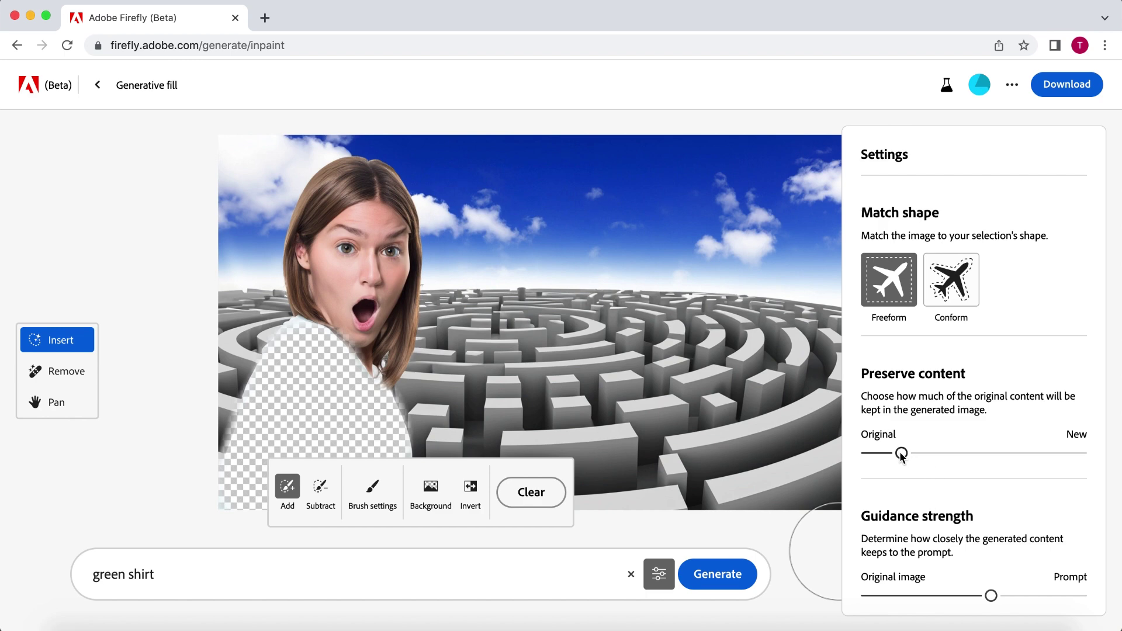
pyautogui.moveTo(901, 455); pyautogui.dragTo(940, 455)
pyautogui.moveTo(991, 596); pyautogui.dragTo(1038, 597)
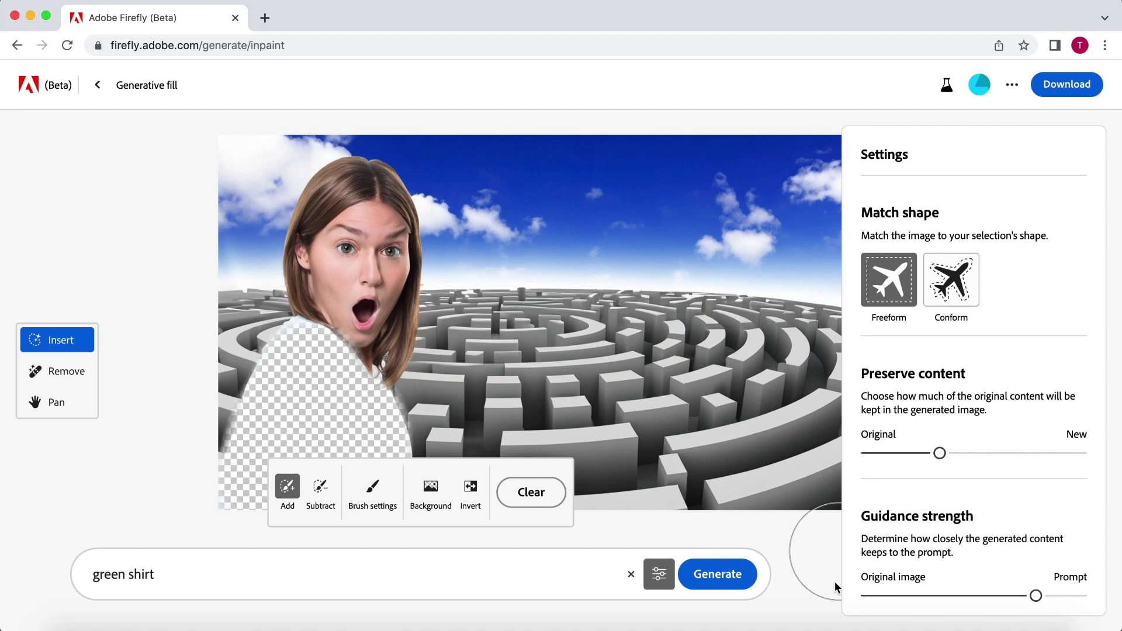
# - Regenerate the shirt fills and keep the fourth, bright green T-shirt variation
pyautogui.click(729, 578)
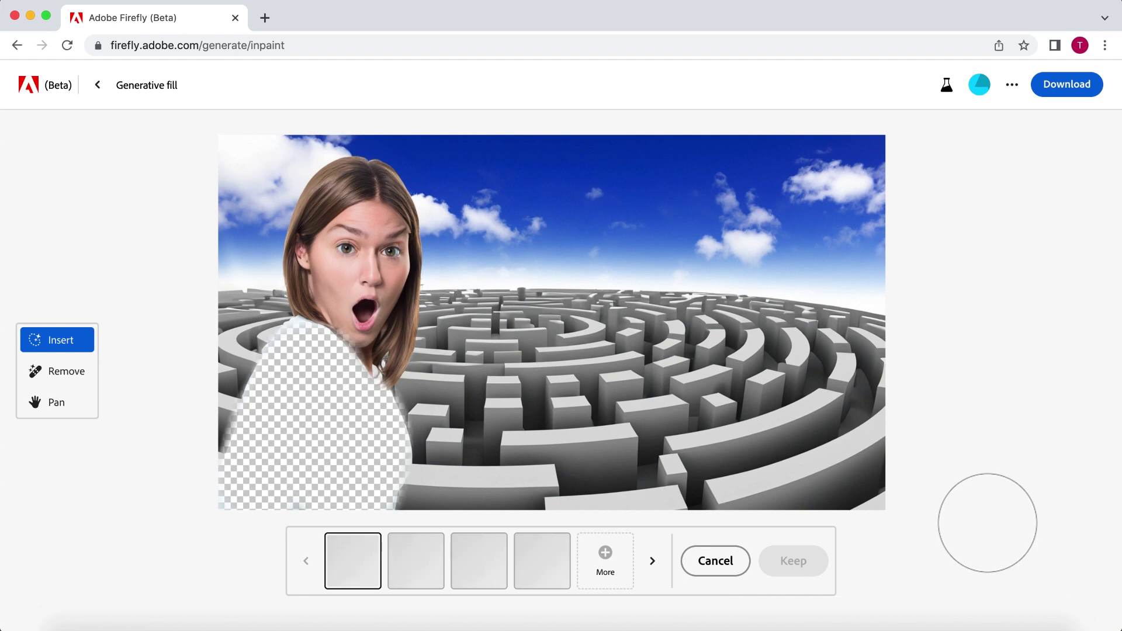
pyautogui.click(416, 561)
pyautogui.click(479, 561)
pyautogui.click(551, 570)
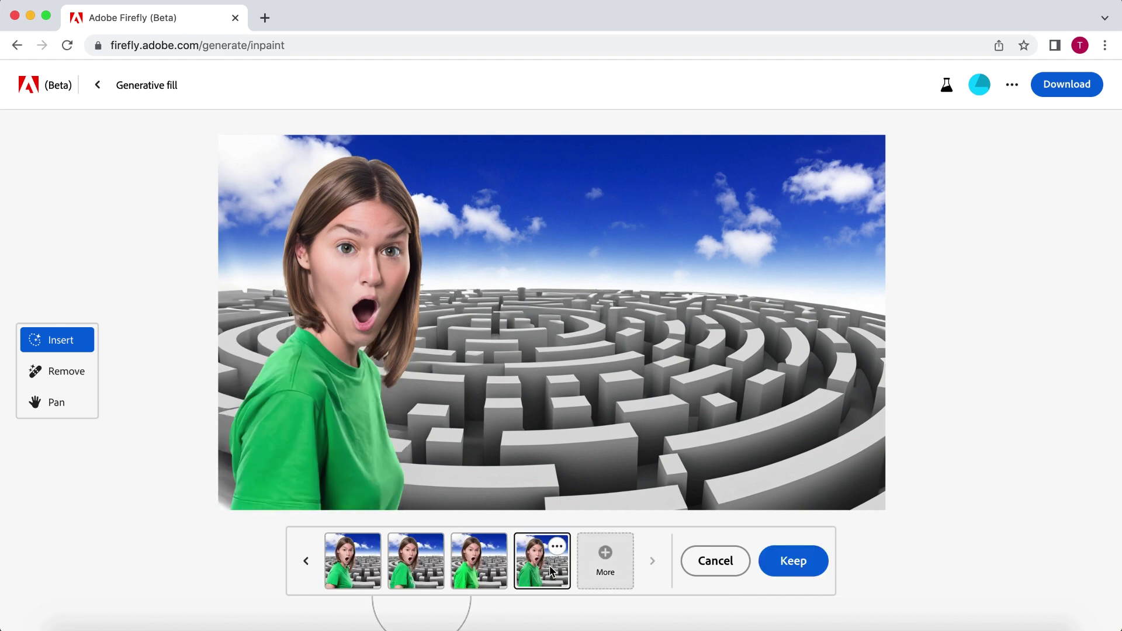
pyautogui.click(792, 560)
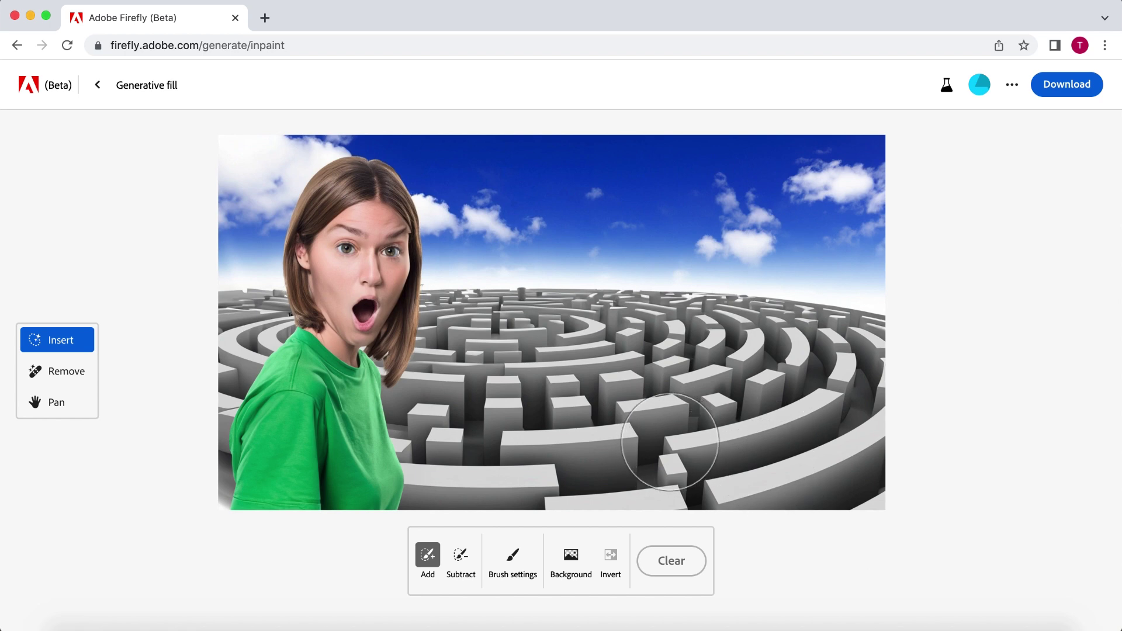
# - Shrink the brush to about 19%, zoom in, and mask an empty maze corridor
pyautogui.click(513, 557)
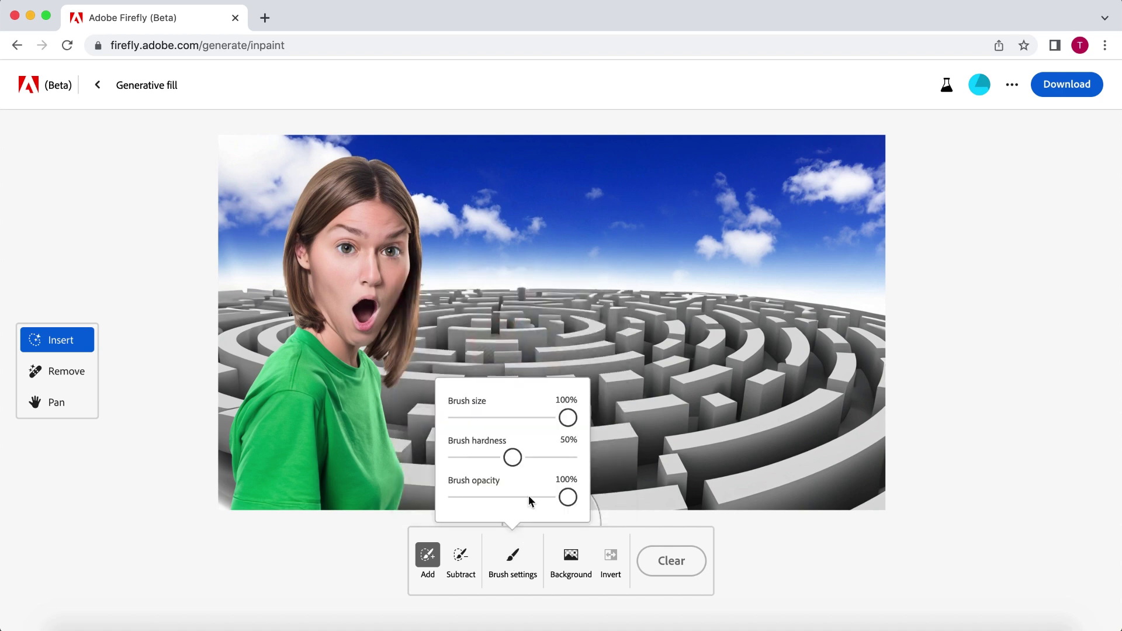
pyautogui.click(553, 418)
pyautogui.moveTo(554, 418); pyautogui.dragTo(486, 418)
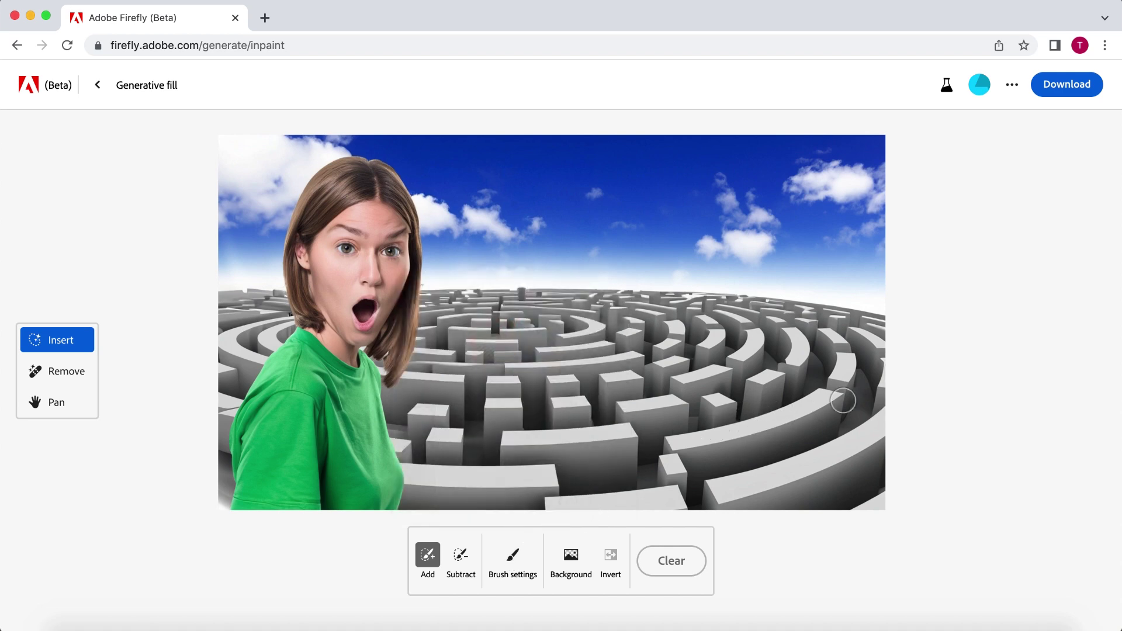
pyautogui.scroll(5, 843, 401)
pyautogui.scroll(10, 843, 401)
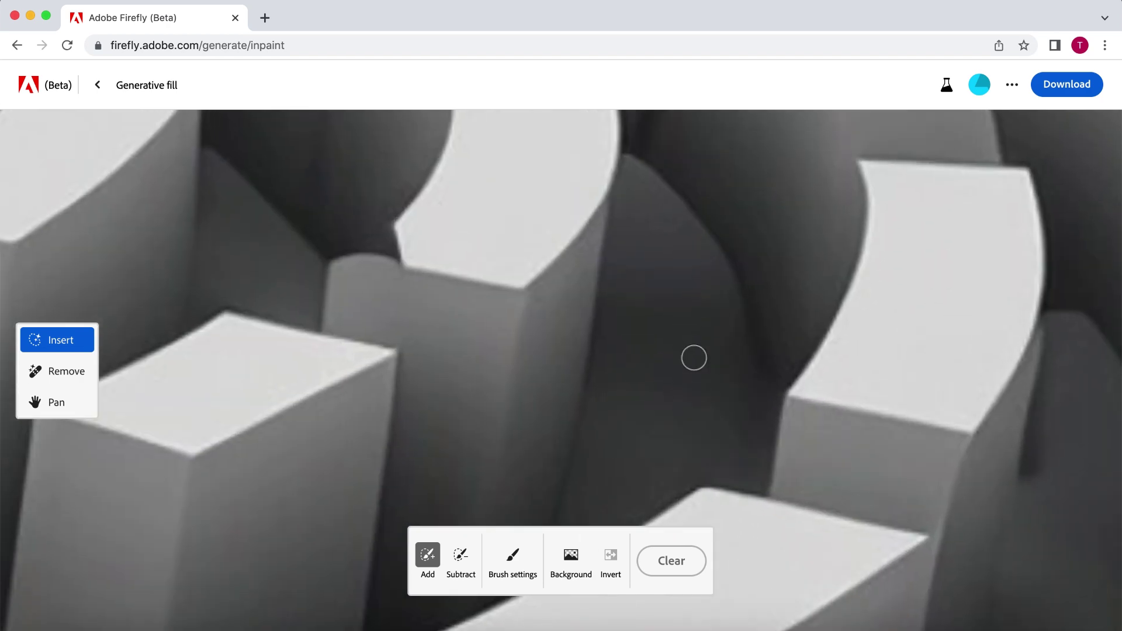
pyautogui.moveTo(604, 426)
pyautogui.mouseDown()
pyautogui.moveTo(615, 264)
pyautogui.moveTo(647, 428)
pyautogui.moveTo(633, 362)
pyautogui.moveTo(654, 281)
pyautogui.moveTo(677, 398)
pyautogui.moveTo(619, 250)
pyautogui.moveTo(703, 319)
pyautogui.moveTo(628, 431)
pyautogui.moveTo(659, 443)
pyautogui.mouseUp()
# - Generate 'a person with a flashlight' in the corridor and preview variations two and four
pyautogui.write('a person with a flashlight')
pyautogui.press('Return')
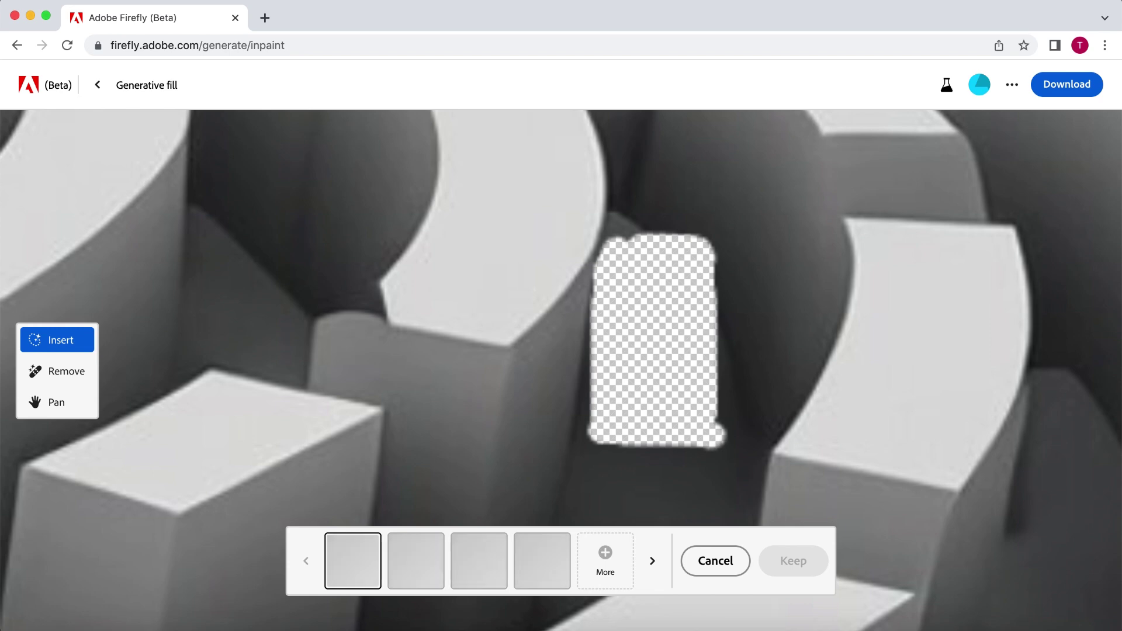
pyautogui.click(433, 579)
pyautogui.click(536, 568)
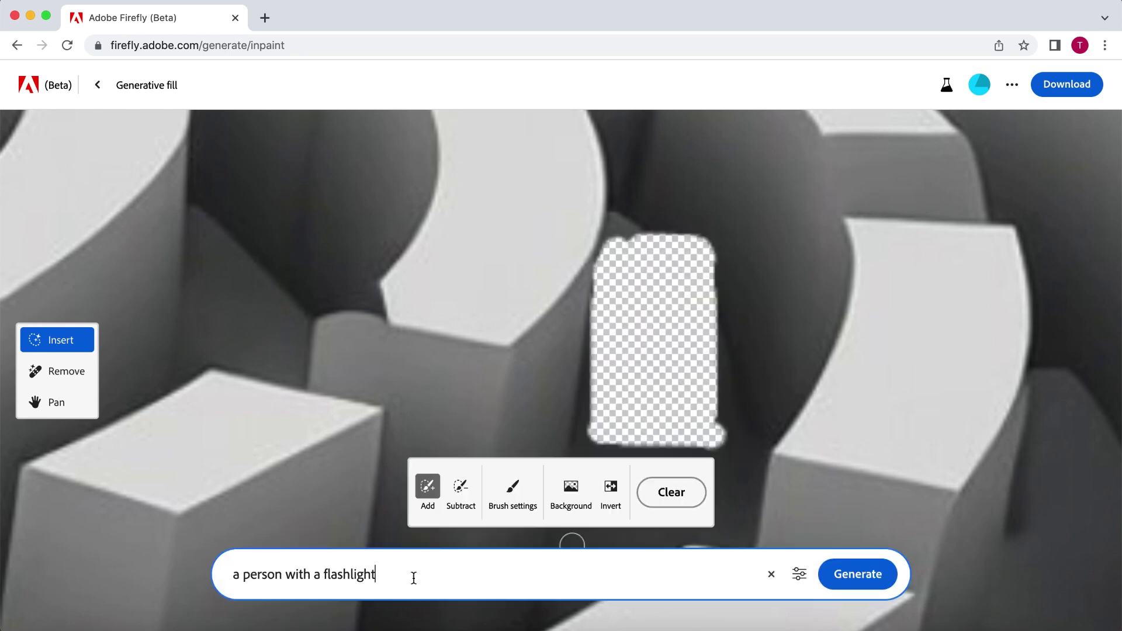
# - Regenerate the person in a red shirt and keep the second red-top variation
pyautogui.write('in a red s')
pyautogui.press('Return')
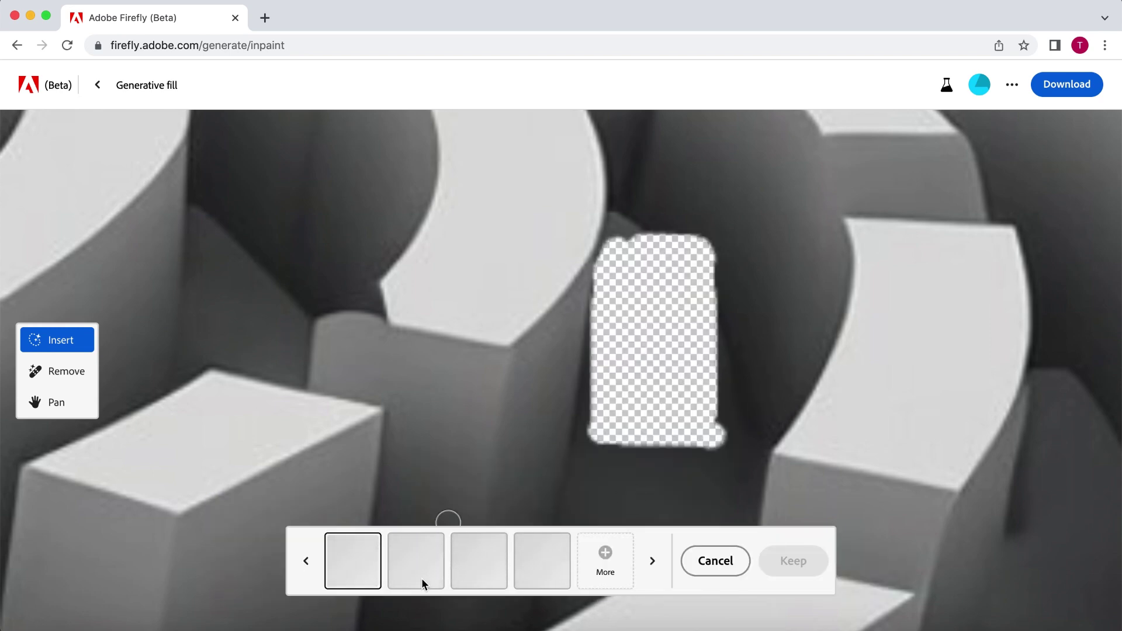
pyautogui.click(423, 585)
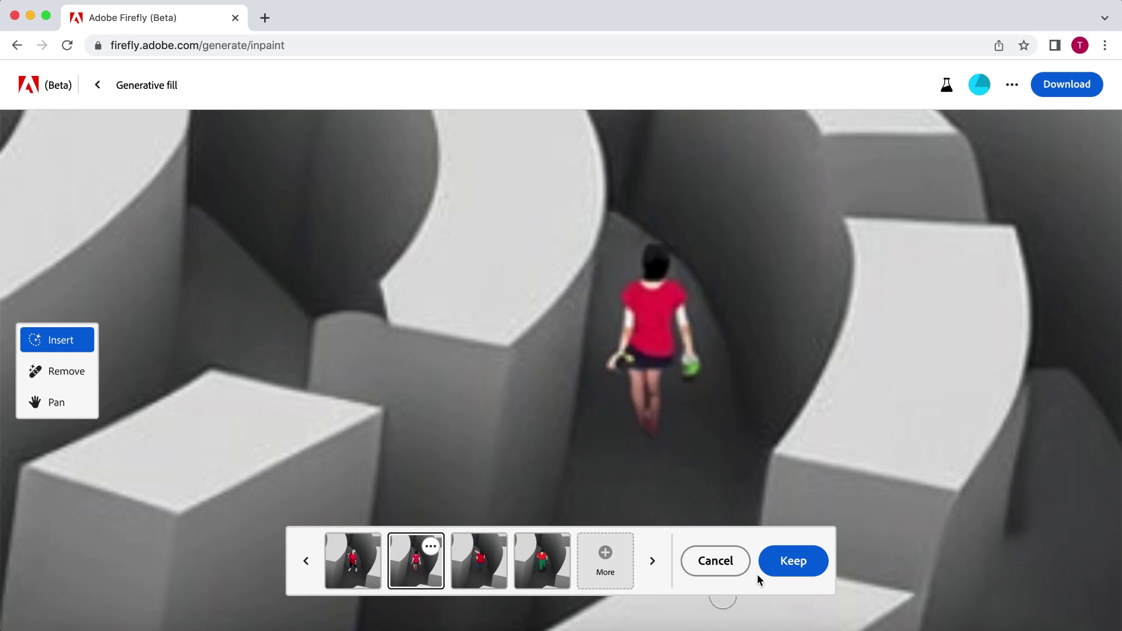
pyautogui.click(783, 565)
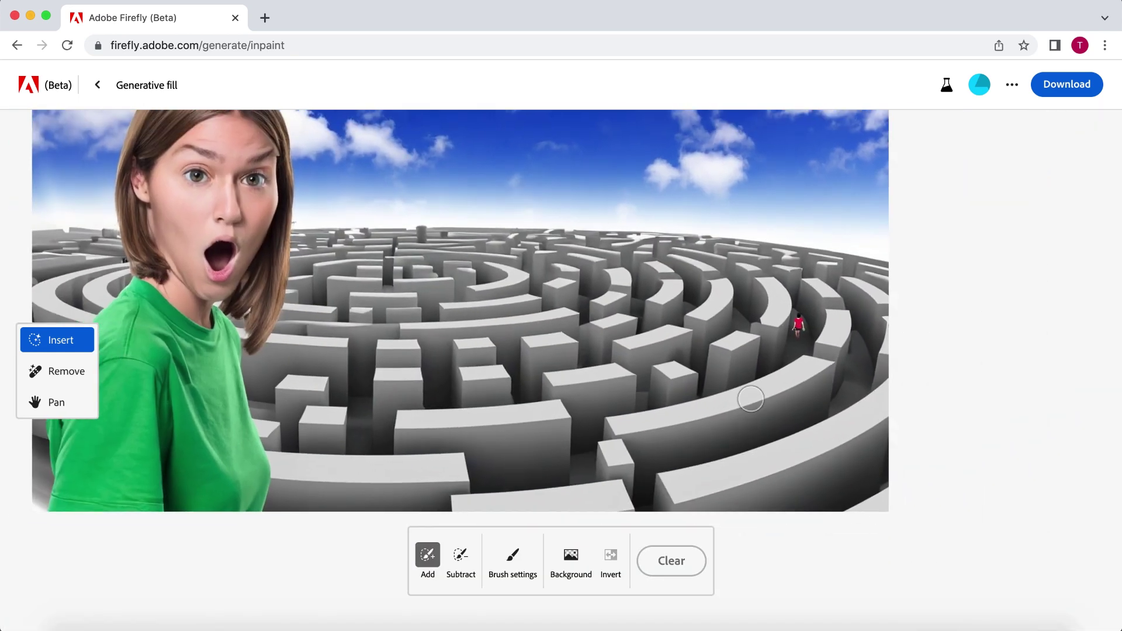
pyautogui.scroll(5, 374, 416)
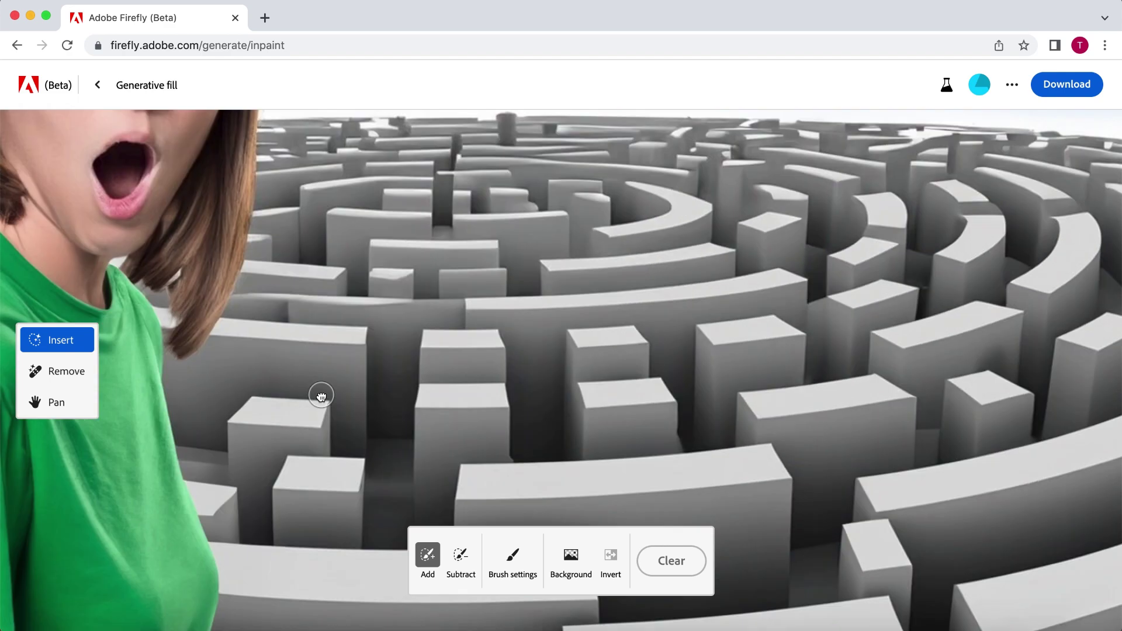
# - Mask a narrow strip between maze walls and keep a generated wooden ladder there
pyautogui.scroll(3, 321, 396)
pyautogui.moveTo(403, 456)
pyautogui.mouseDown()
pyautogui.moveTo(397, 210)
pyautogui.moveTo(450, 233)
pyautogui.moveTo(456, 419)
pyautogui.mouseUp()
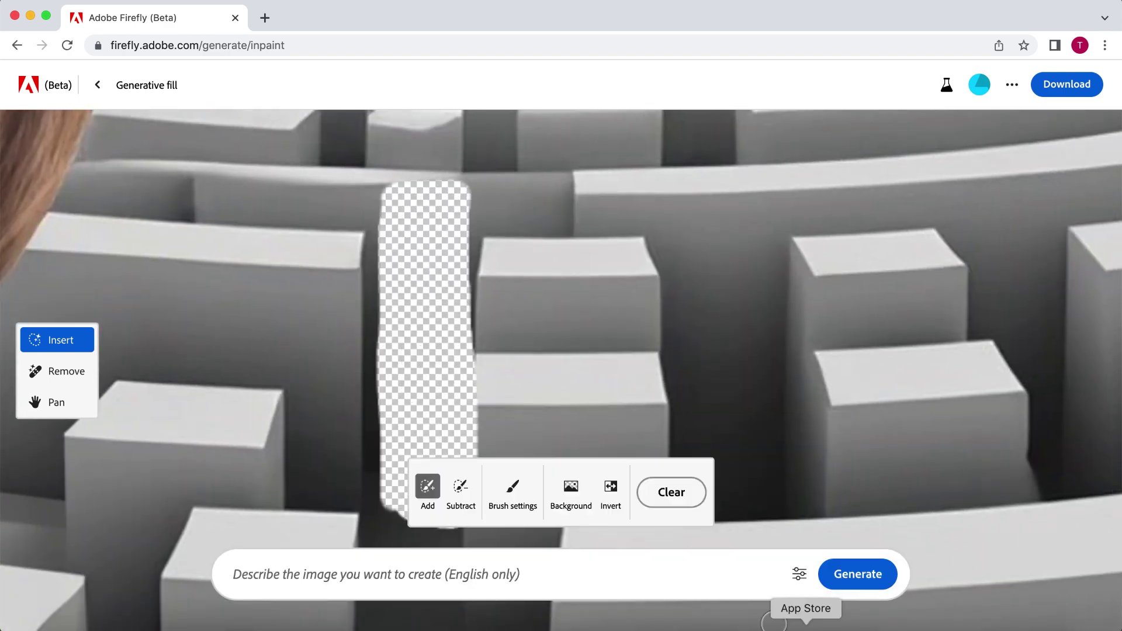
pyautogui.write('a ladder')
pyautogui.press('Return')
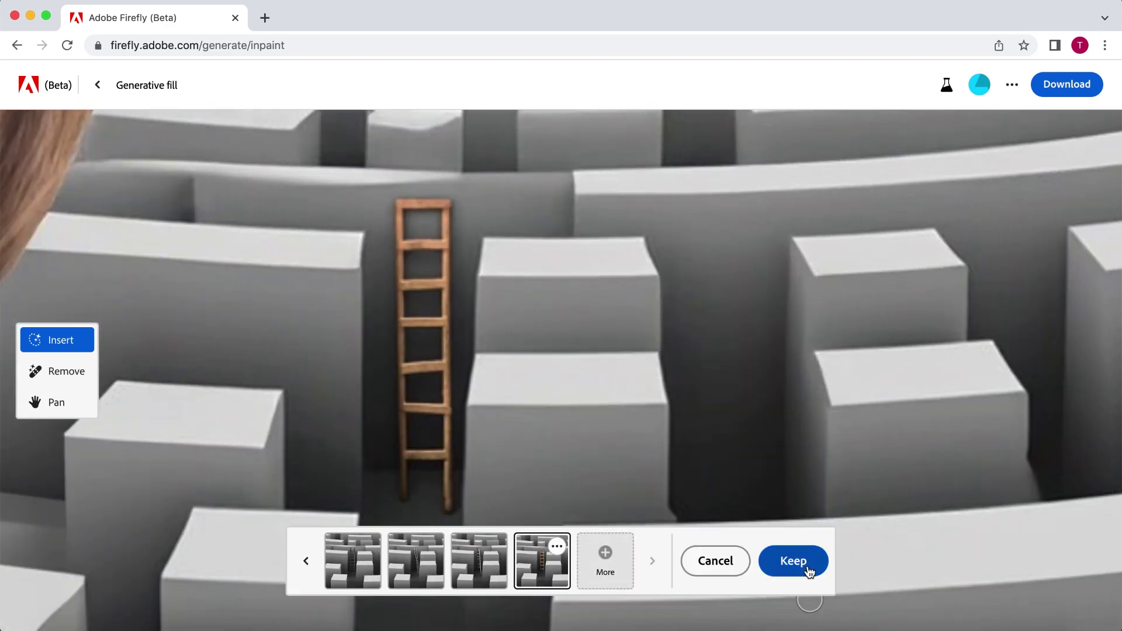
pyautogui.click(793, 561)
# - Mask over the ladder and generate 'a person climbing' fills, previewing variation four
pyautogui.scroll(-5, 588, 428)
pyautogui.scroll(8, 508, 386)
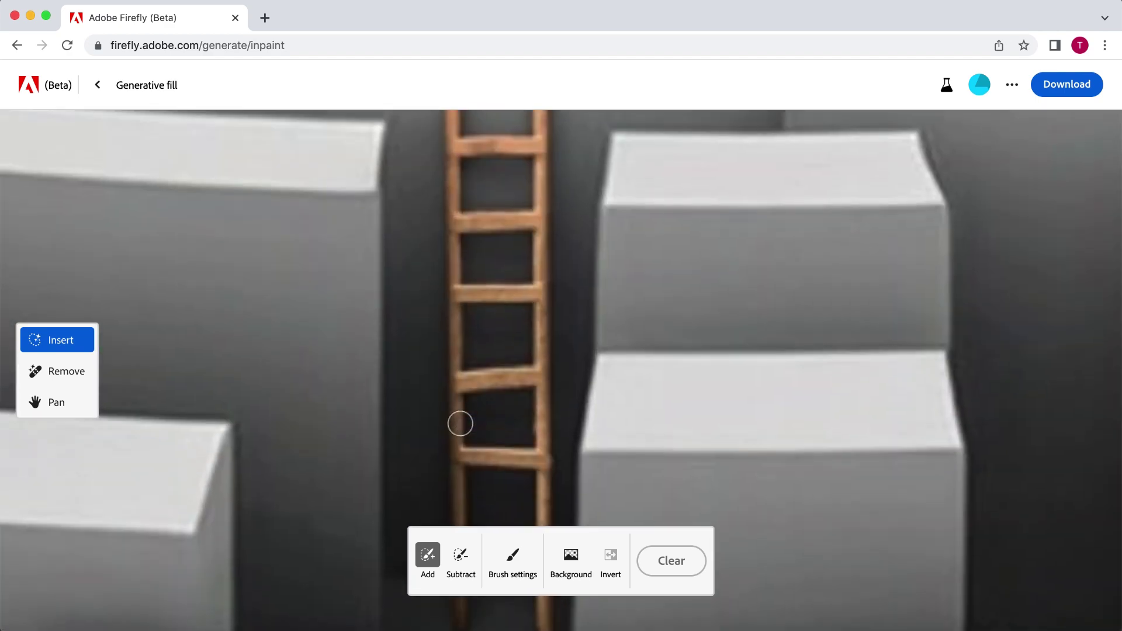
pyautogui.moveTo(460, 423)
pyautogui.mouseDown()
pyautogui.moveTo(557, 230)
pyautogui.moveTo(419, 334)
pyautogui.moveTo(457, 379)
pyautogui.moveTo(538, 129)
pyautogui.moveTo(502, 409)
pyautogui.moveTo(482, 397)
pyautogui.moveTo(453, 166)
pyautogui.moveTo(517, 156)
pyautogui.moveTo(446, 436)
pyautogui.moveTo(508, 196)
pyautogui.mouseUp()
pyautogui.click(528, 590)
pyautogui.write('a person climbing')
pyautogui.press('Return')
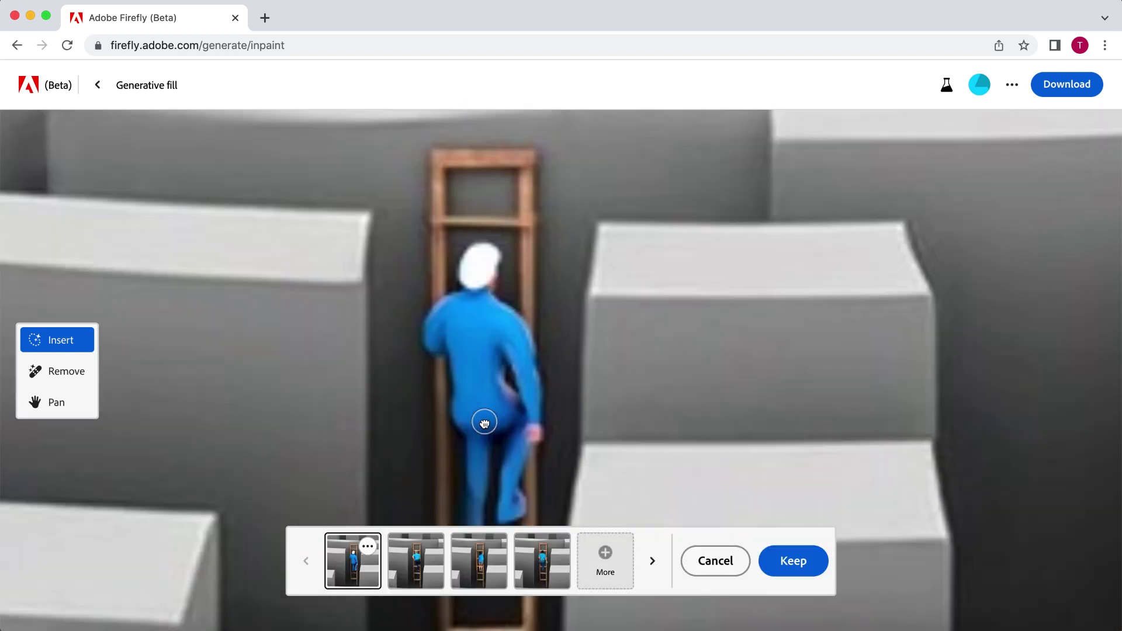
pyautogui.click(521, 560)
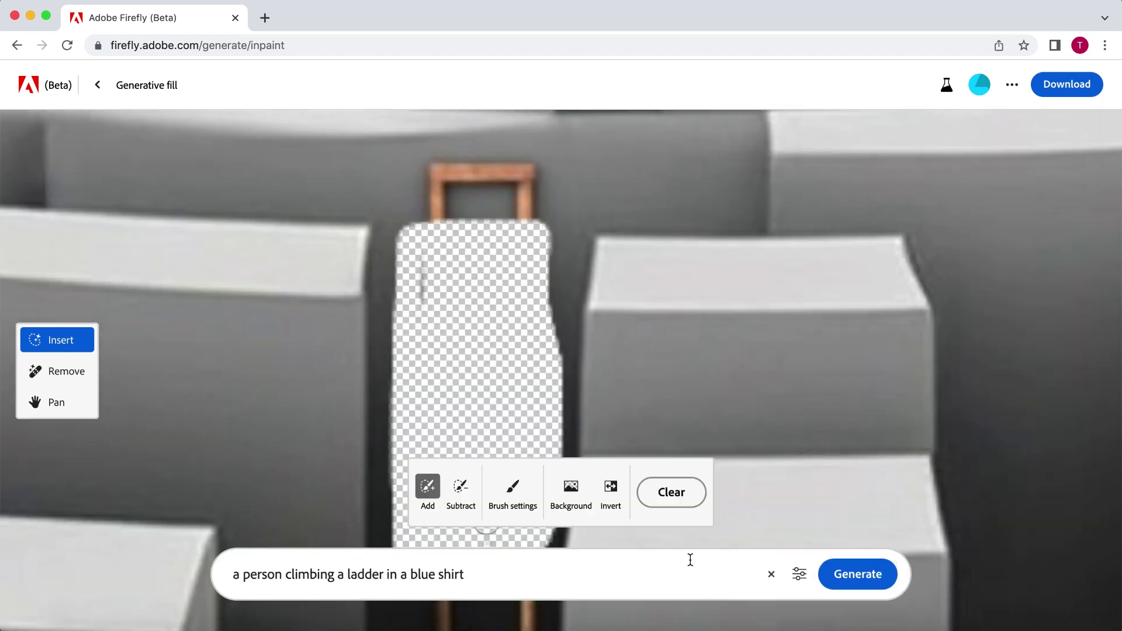
# - Refine the mask at the ladder top and keep a blue-shirted person climbing it
pyautogui.moveTo(421, 193)
pyautogui.mouseDown()
pyautogui.moveTo(532, 237)
pyautogui.moveTo(429, 191)
pyautogui.moveTo(454, 218)
pyautogui.moveTo(531, 140)
pyautogui.moveTo(538, 295)
pyautogui.mouseUp()
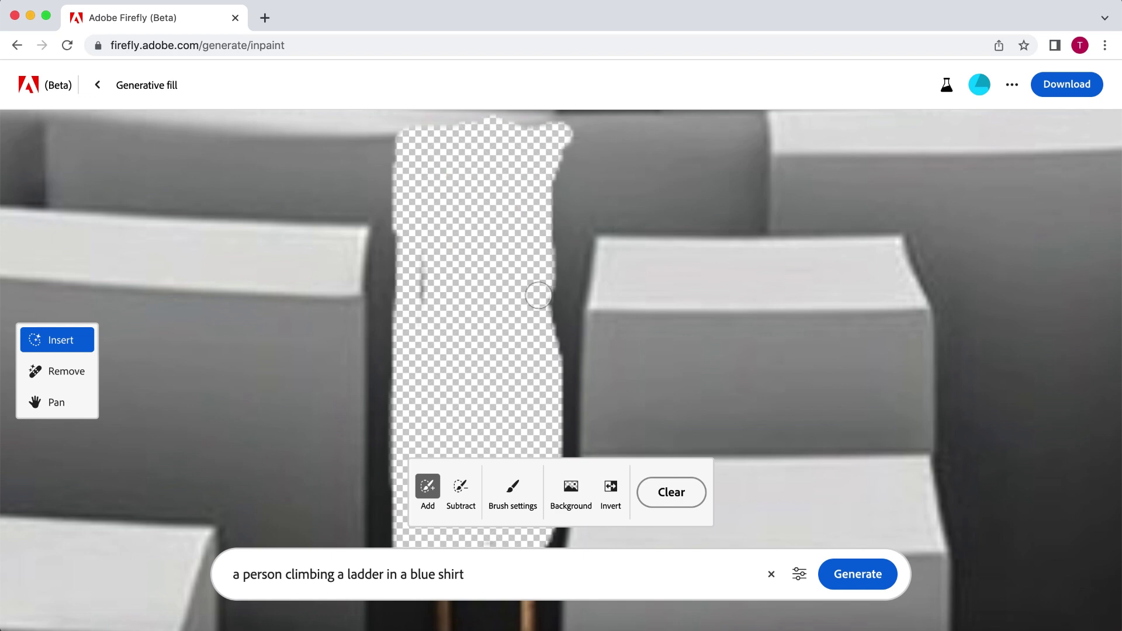
pyautogui.moveTo(567, 369)
pyautogui.mouseDown()
pyautogui.moveTo(444, 350)
pyautogui.moveTo(501, 318)
pyautogui.mouseUp()
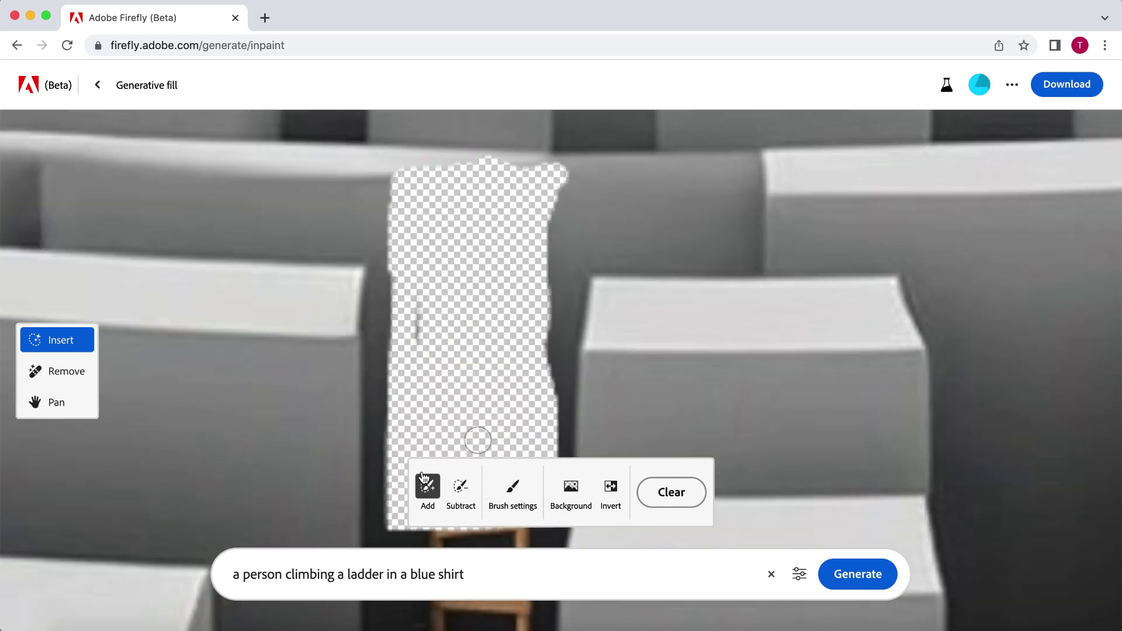
pyautogui.moveTo(409, 141); pyautogui.dragTo(437, 146)
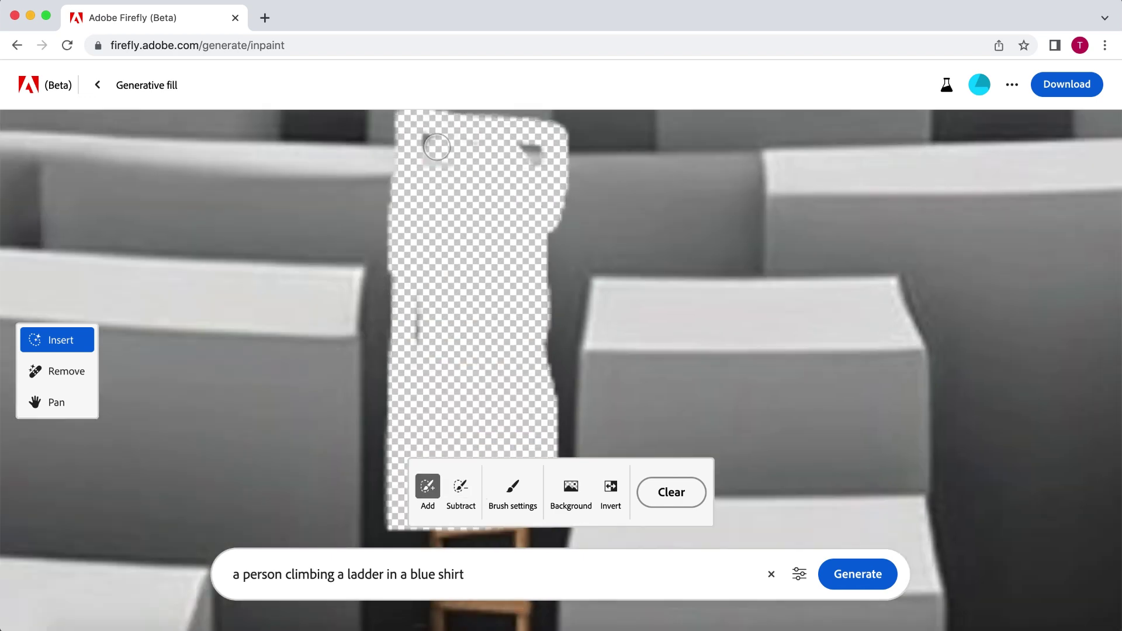
pyautogui.click(857, 574)
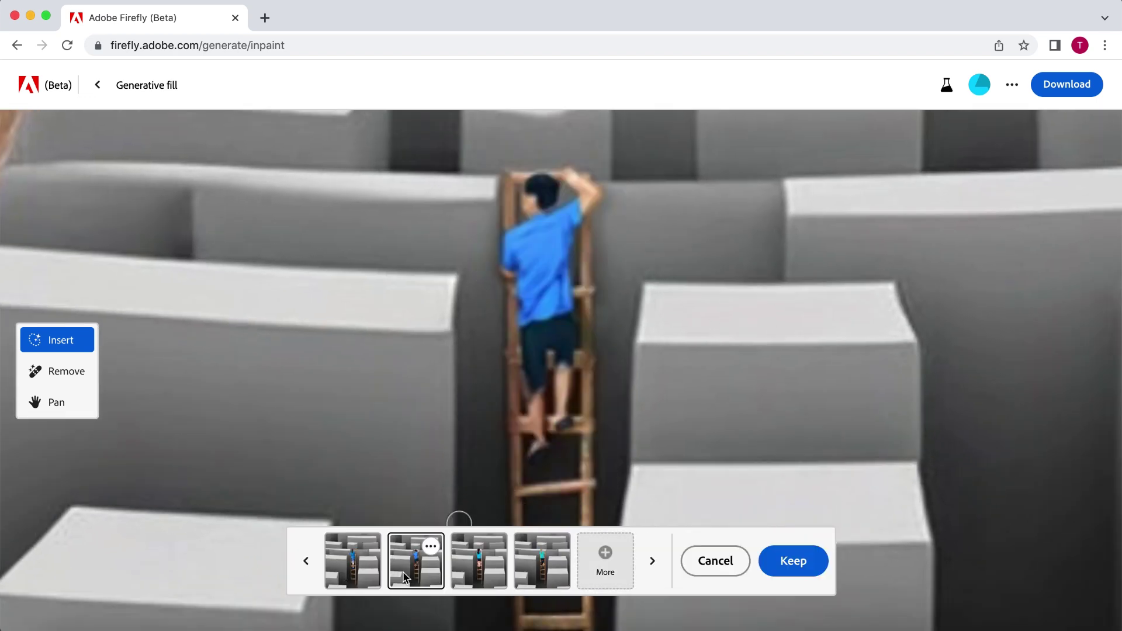
pyautogui.click(552, 569)
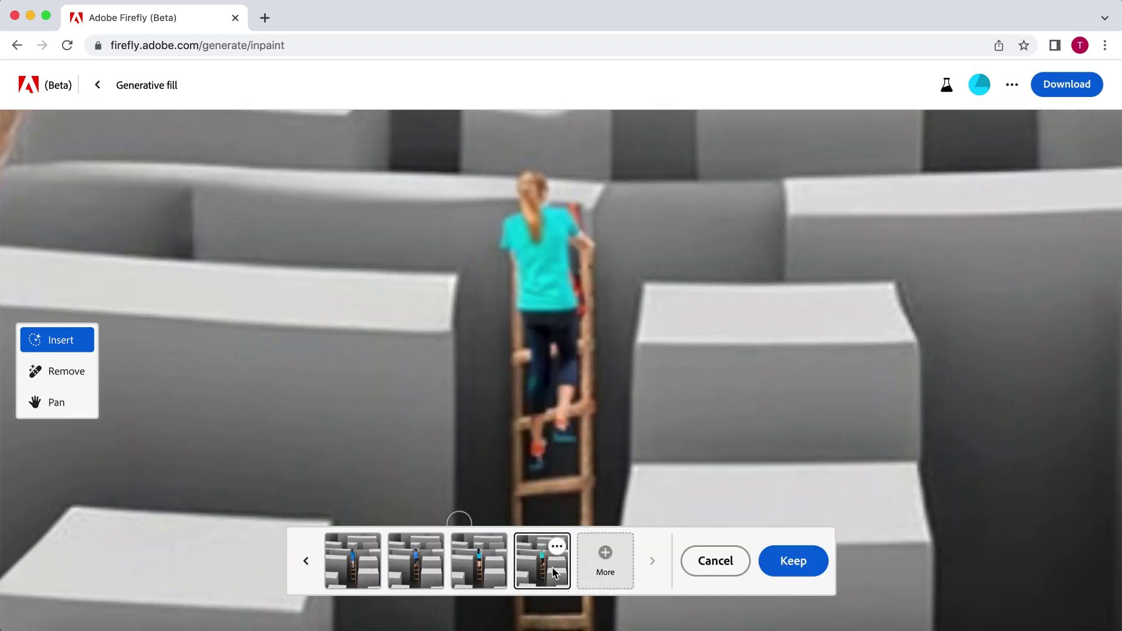
pyautogui.click(415, 561)
pyautogui.scroll(-10, 601, 396)
# - Zoom in on the maze and mask a central maze block for a new figure
pyautogui.click(793, 561)
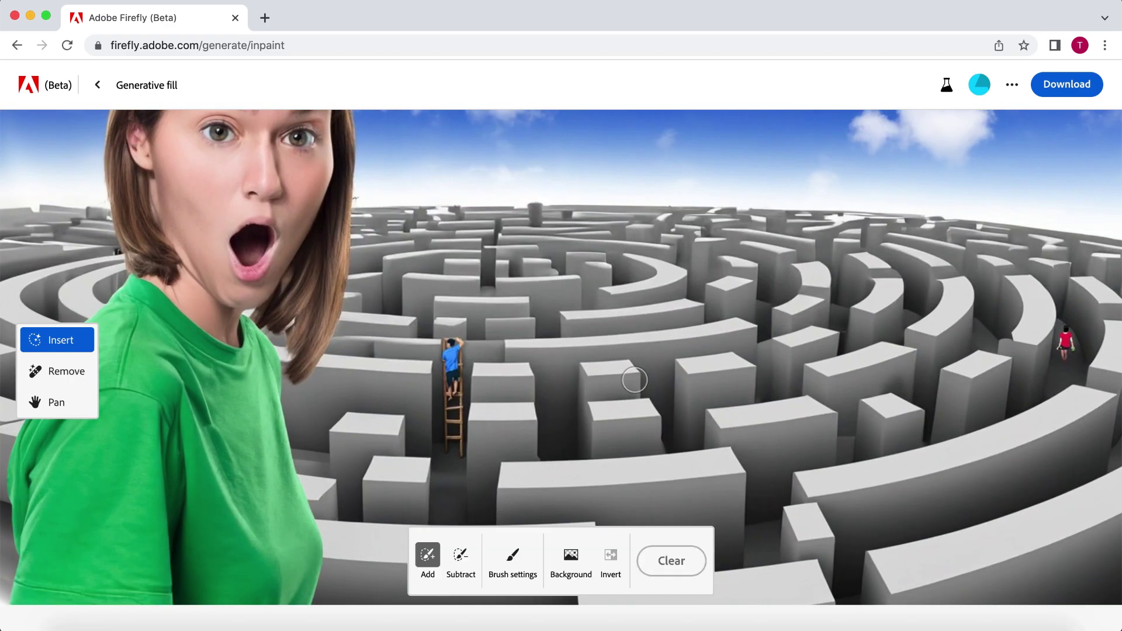
pyautogui.scroll(2, 634, 380)
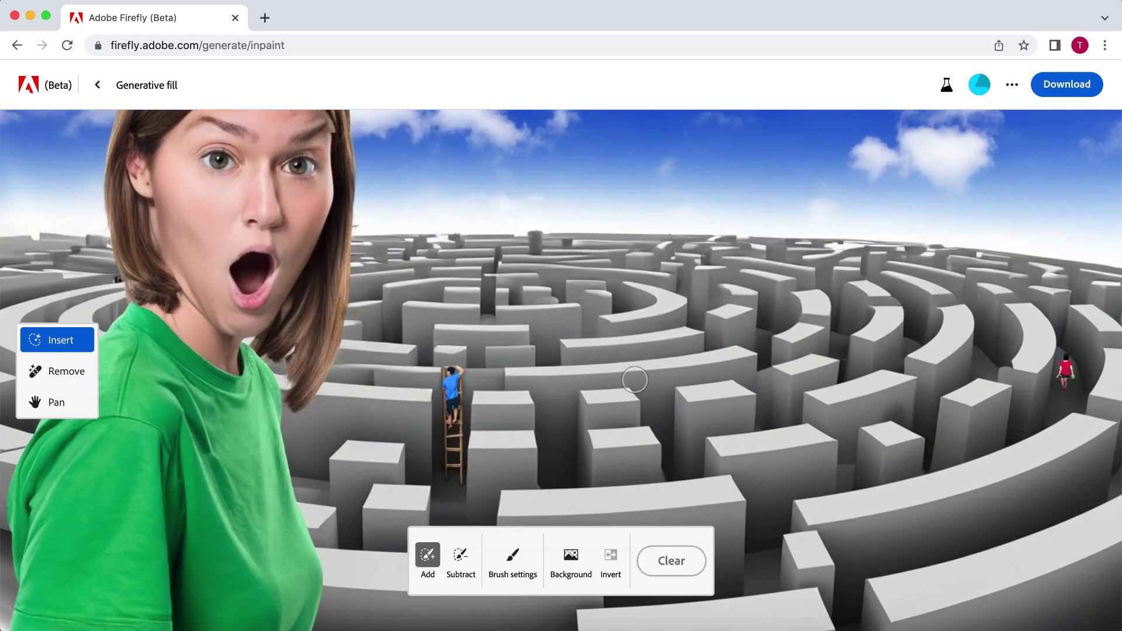
pyautogui.scroll(5, 553, 383)
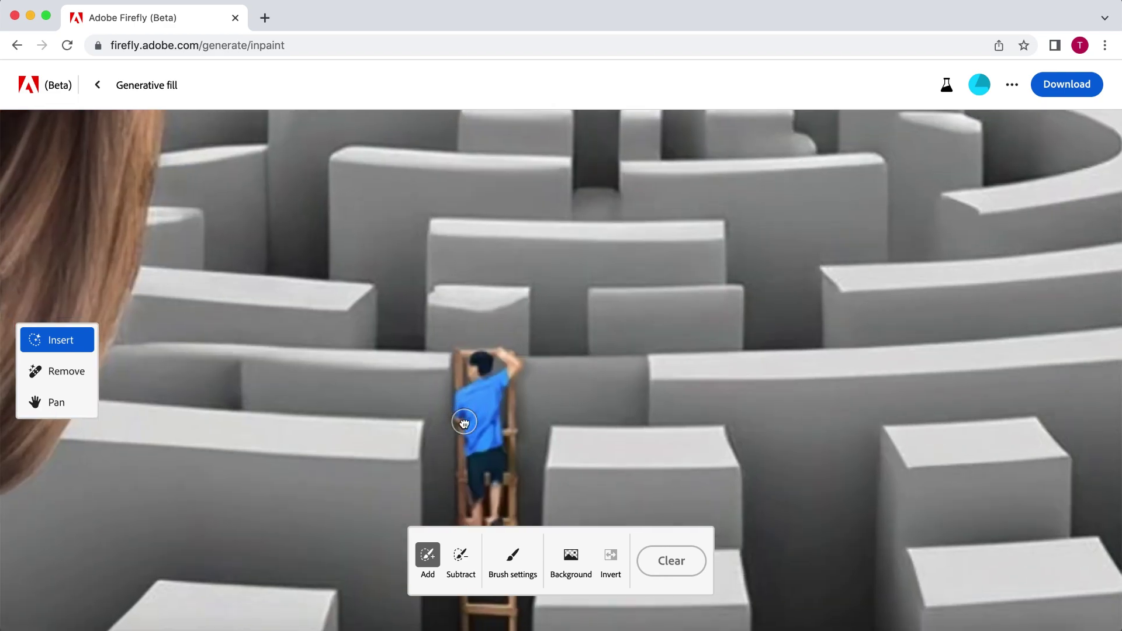
pyautogui.scroll(-4, 461, 421)
pyautogui.scroll(2, 526, 415)
pyautogui.scroll(-4, 536, 409)
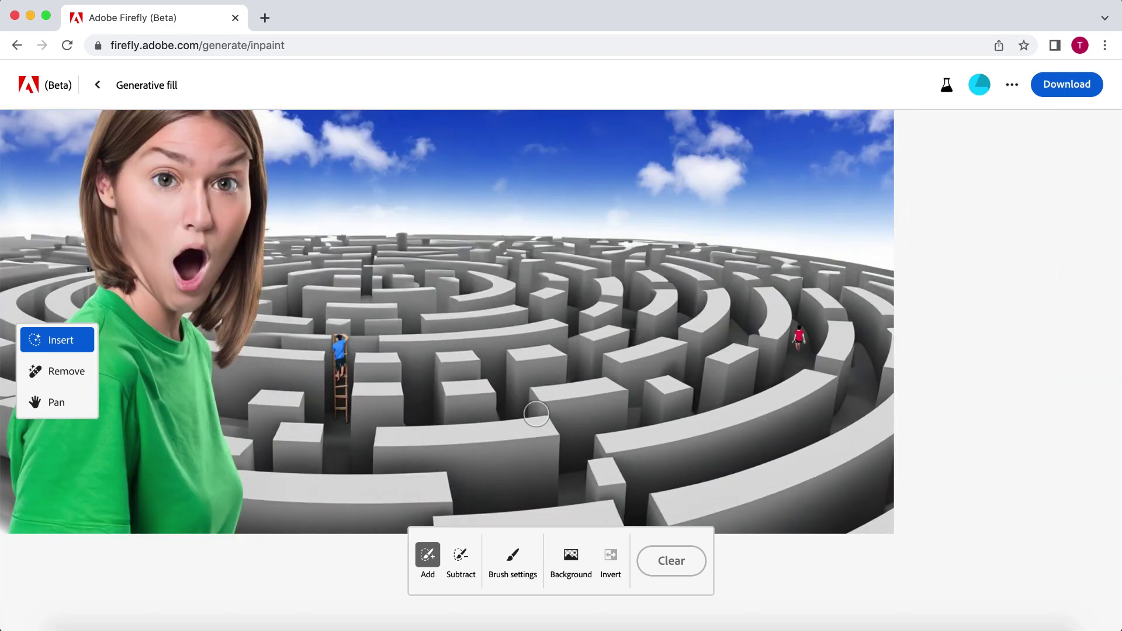
pyautogui.scroll(5, 606, 291)
pyautogui.scroll(4, 606, 292)
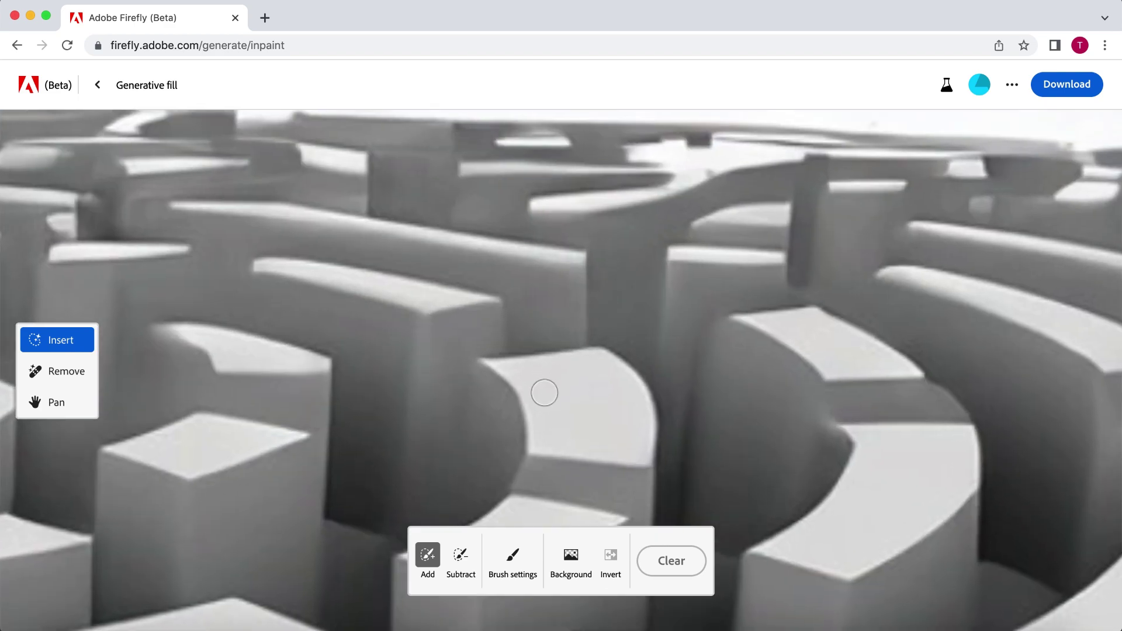
pyautogui.moveTo(544, 392)
pyautogui.mouseDown()
pyautogui.moveTo(543, 383)
pyautogui.moveTo(654, 404)
pyautogui.moveTo(597, 371)
pyautogui.moveTo(637, 275)
pyautogui.mouseUp()
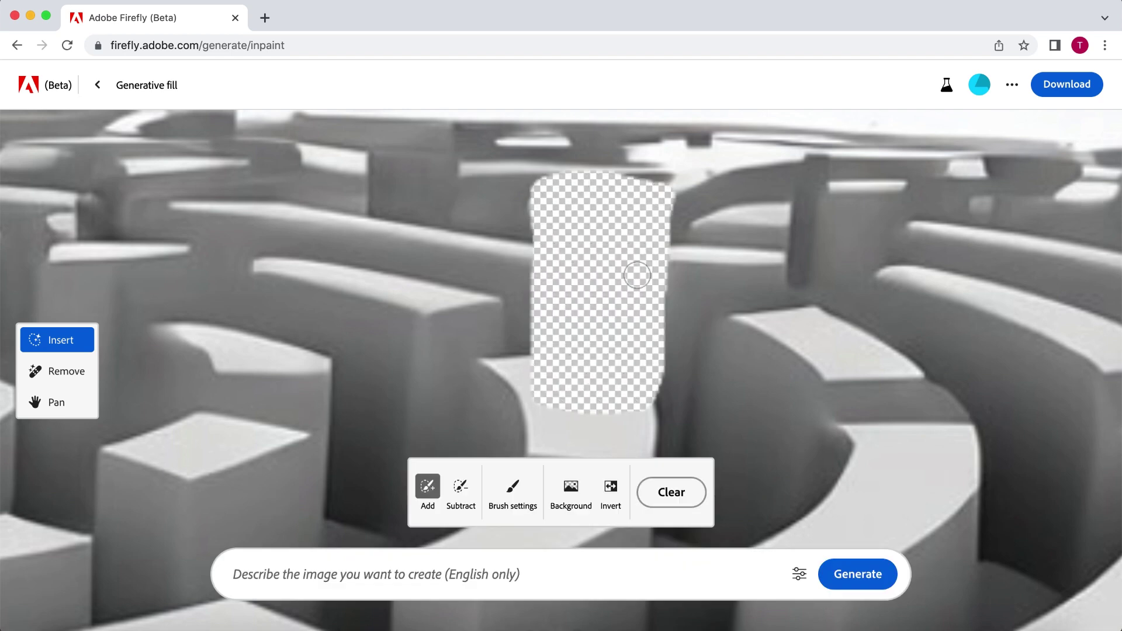
# - Generate a person pointing to the left in a yellow shirt, extending the mask for the arm
pyautogui.click(498, 552)
pyautogui.write('a yel')
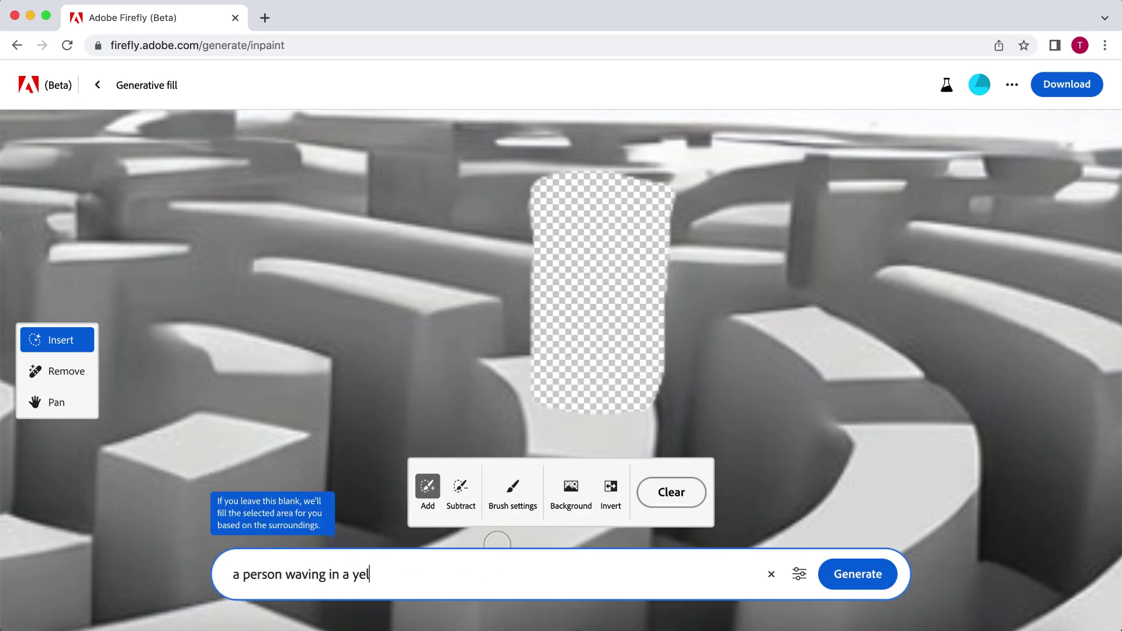
pyautogui.write('low shirt')
pyautogui.press('Return')
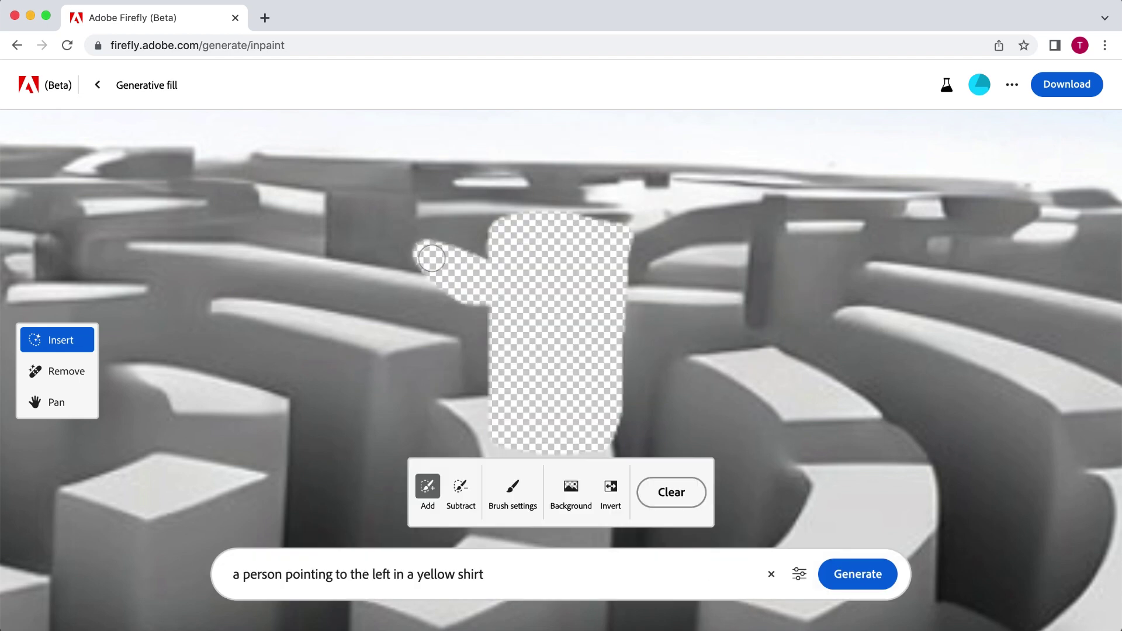
pyautogui.moveTo(431, 257); pyautogui.dragTo(455, 295)
pyautogui.click(858, 574)
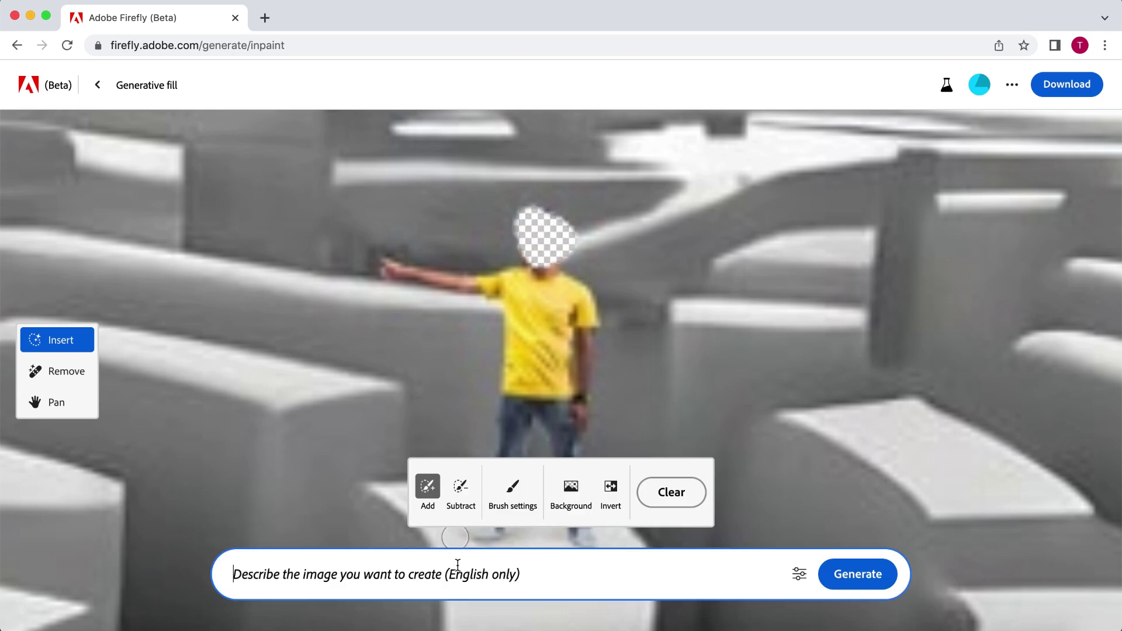
# - Regenerate the boy's head 'looking at the camera' and keep the third variation
pyautogui.write('looking at the camera')
pyautogui.press('Return')
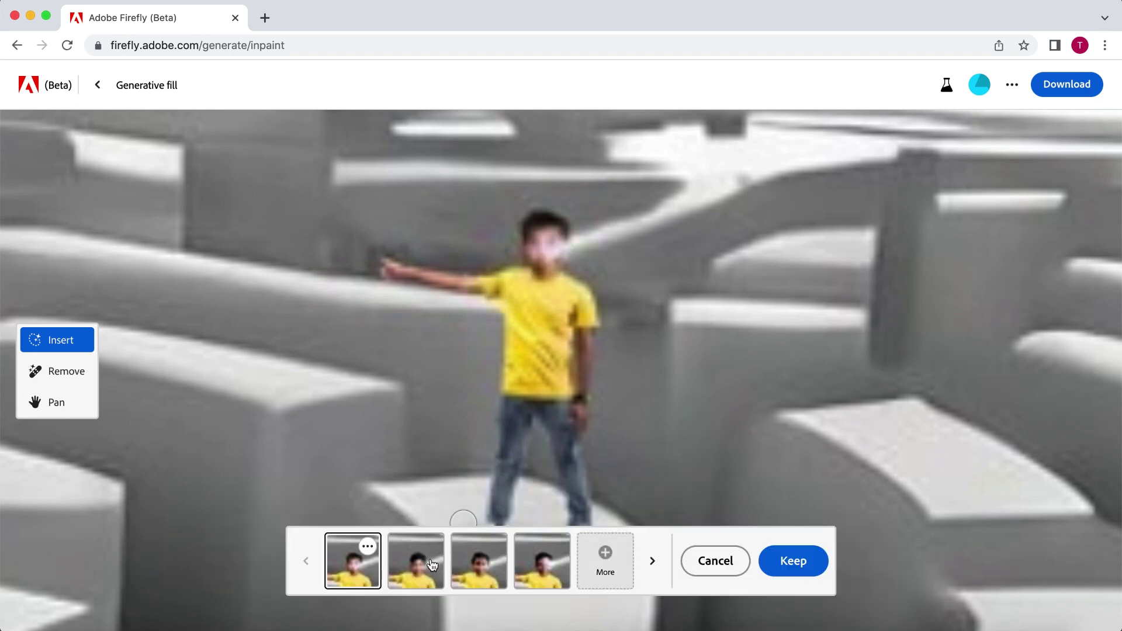
pyautogui.click(478, 557)
pyautogui.click(792, 561)
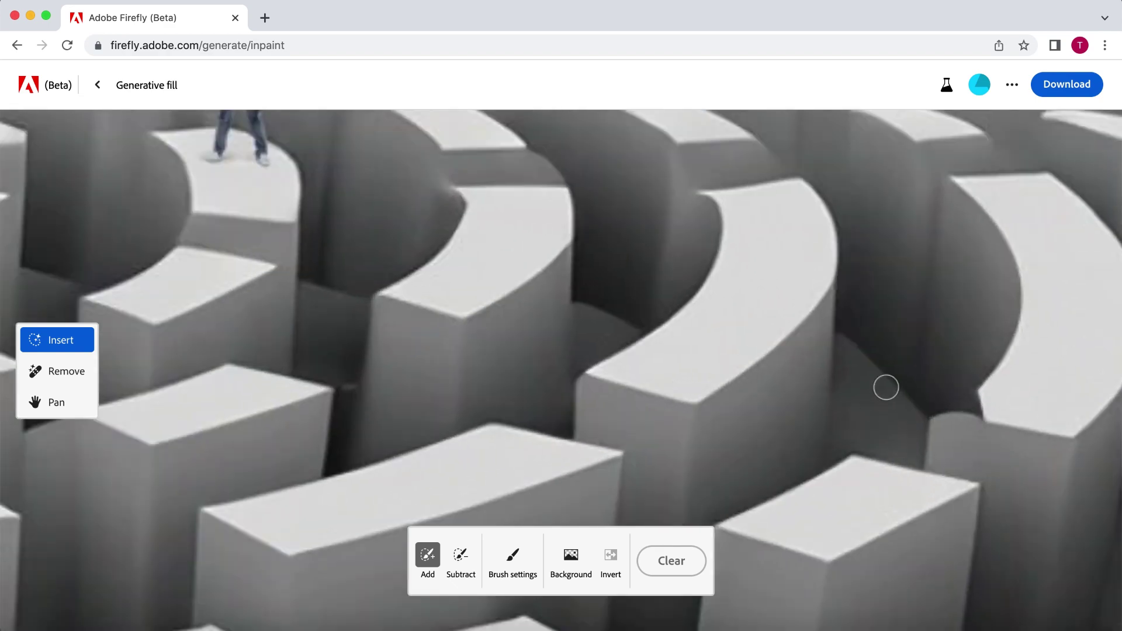
# - Mask gaps between the maze walls and generate floating gold coins in them
pyautogui.moveTo(884, 386); pyautogui.dragTo(894, 351)
pyautogui.write('floating gol')
pyautogui.press('Return')
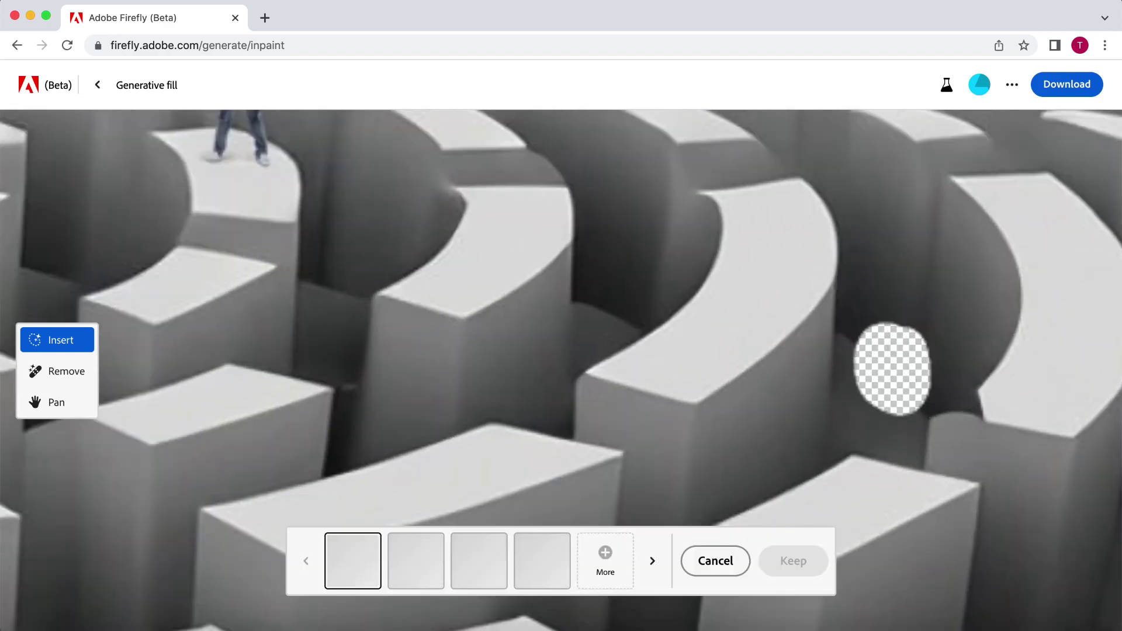
pyautogui.click(479, 562)
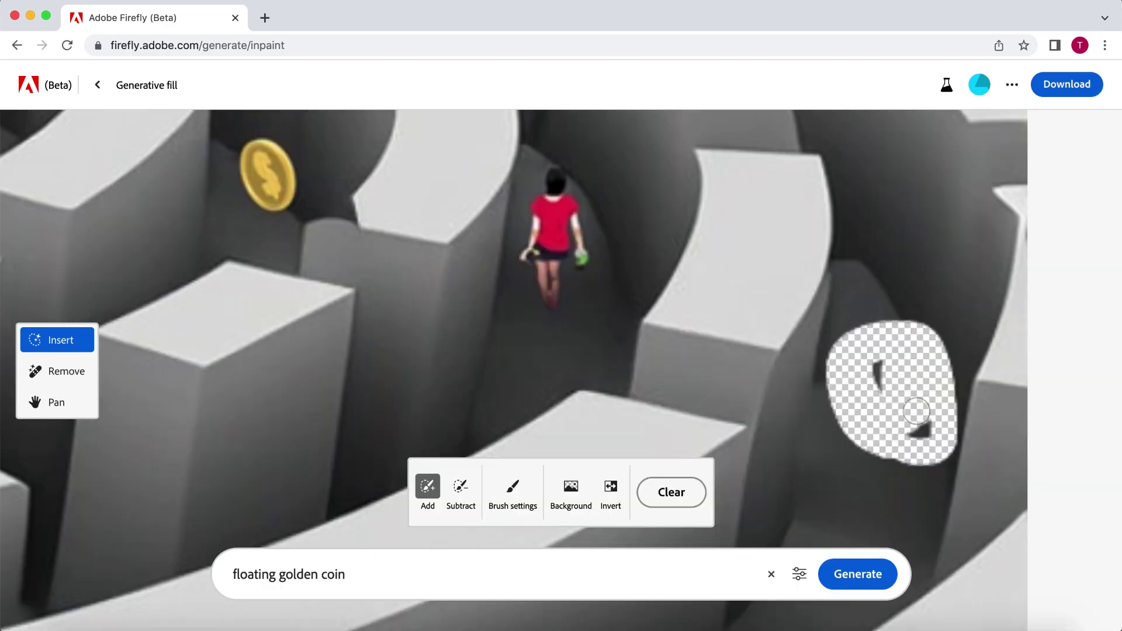
pyautogui.press('Return')
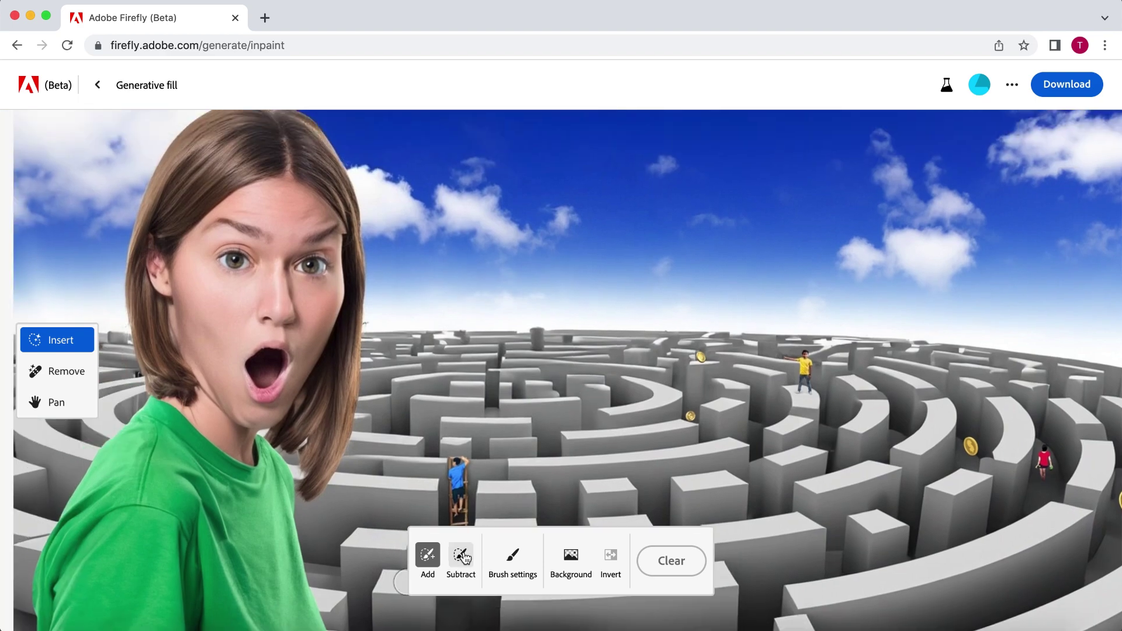
# - Mask a tall sky area and keep a generated 'giant floating golden dollar sign'
pyautogui.click(512, 555)
pyautogui.scroll(-3, 503, 292)
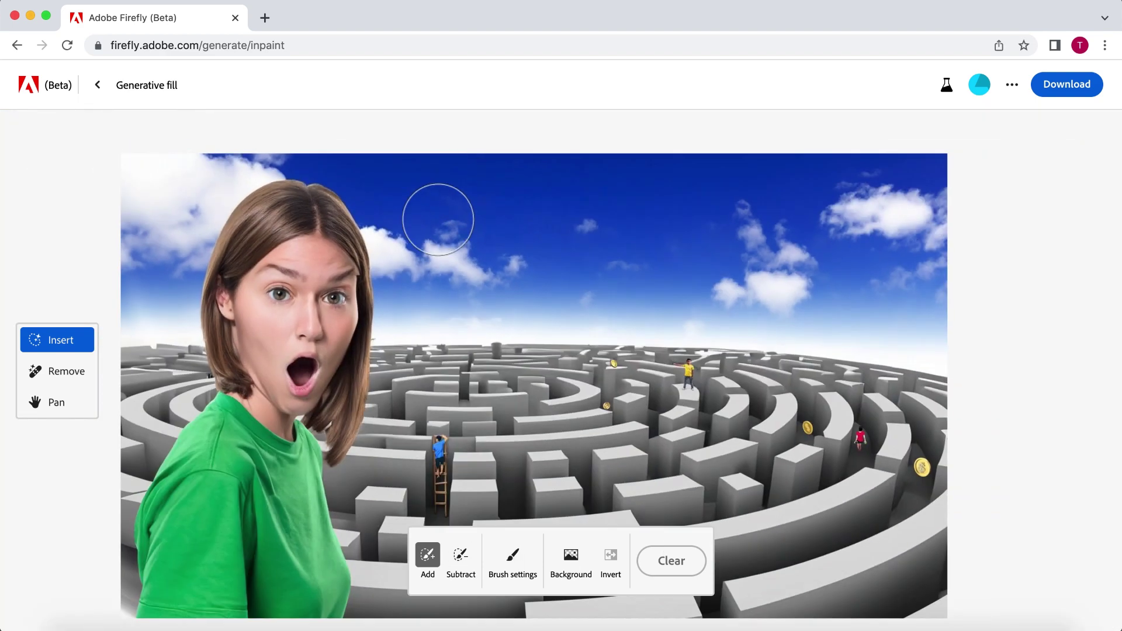
pyautogui.moveTo(435, 225)
pyautogui.mouseDown()
pyautogui.moveTo(428, 357)
pyautogui.moveTo(527, 369)
pyautogui.moveTo(543, 332)
pyautogui.moveTo(542, 219)
pyautogui.moveTo(438, 216)
pyautogui.moveTo(494, 257)
pyautogui.mouseUp()
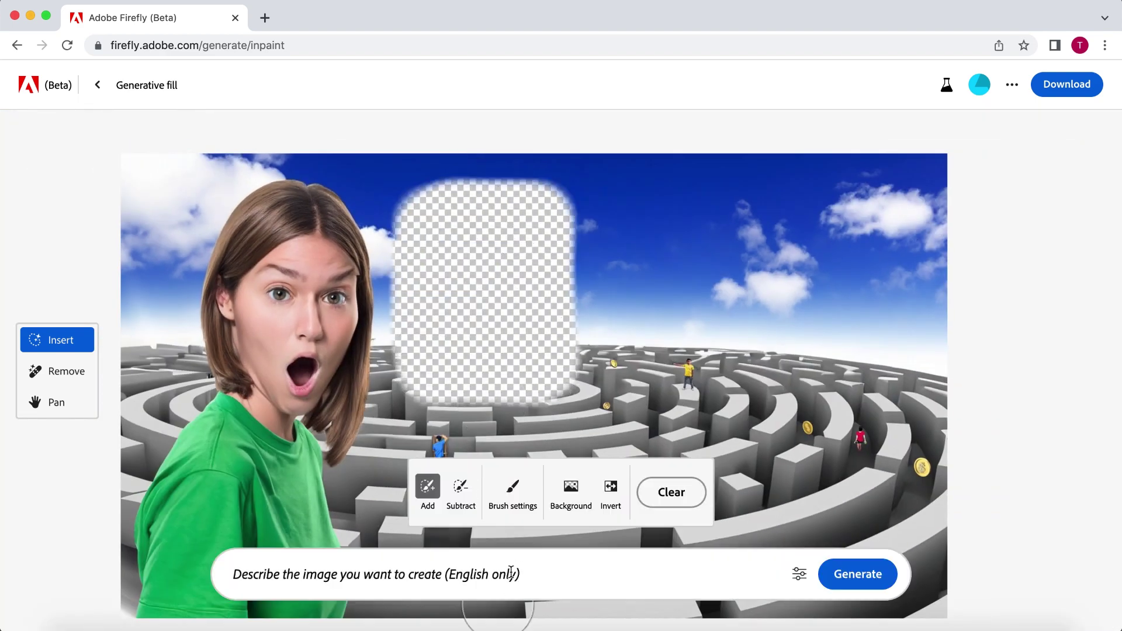
pyautogui.click(498, 590)
pyautogui.write('giant floating golden dollar sign')
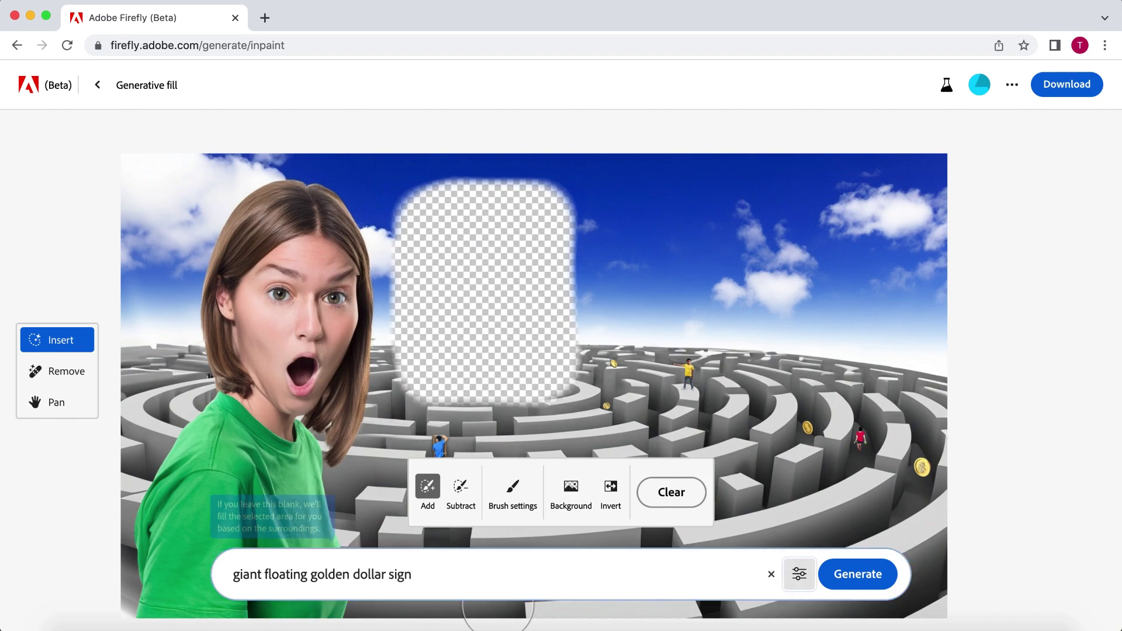
pyautogui.press('Return')
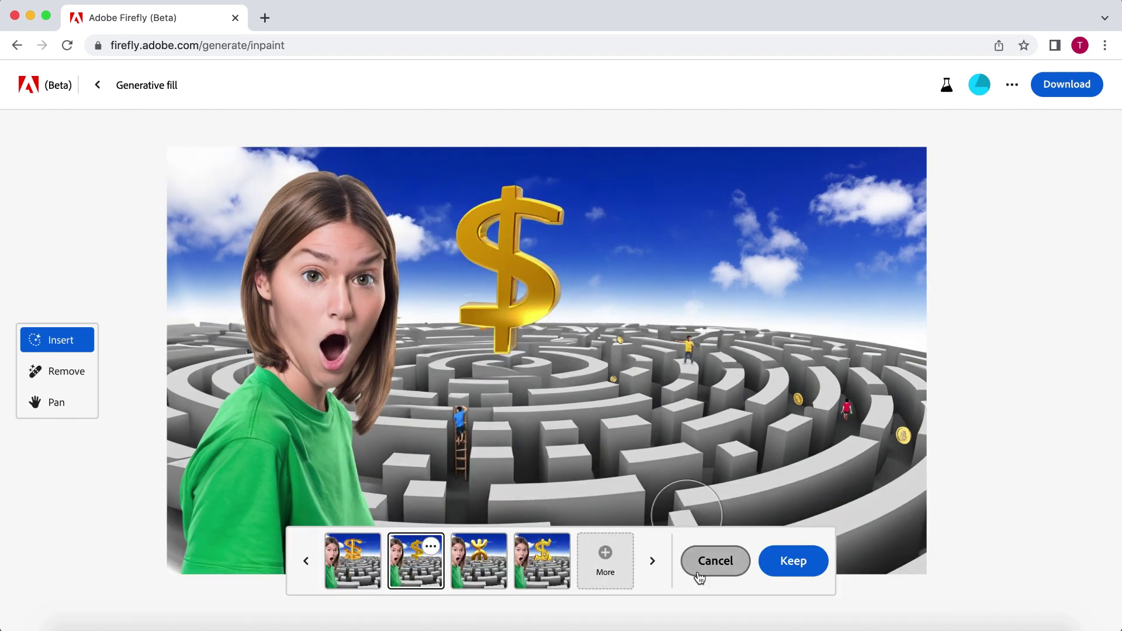
pyautogui.click(791, 561)
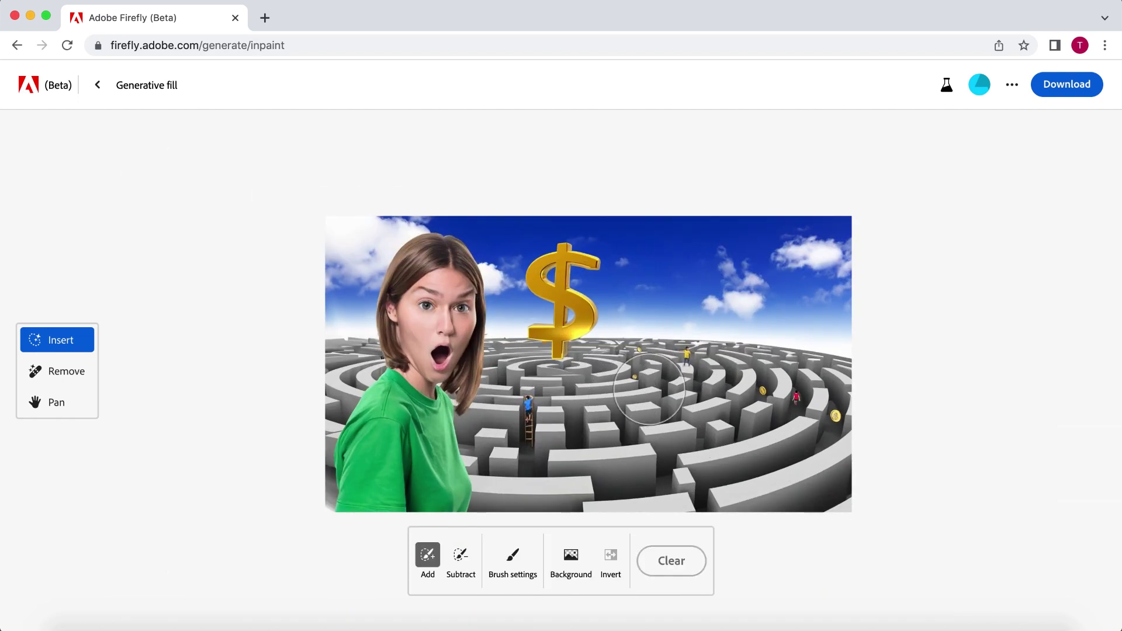
pyautogui.scroll(10, 807, 368)
# - Set the brush to 36% and paint an exclamation-mark-shaped mask in the sky
pyautogui.hscroll(-10, 807, 369)
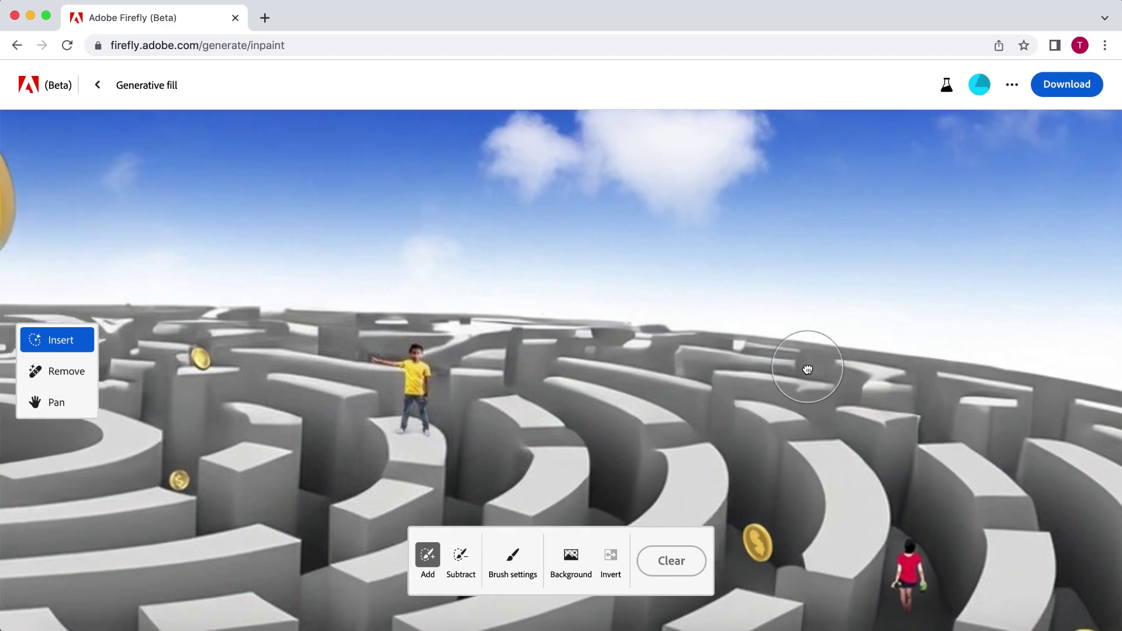
pyautogui.scroll(5, 767, 354)
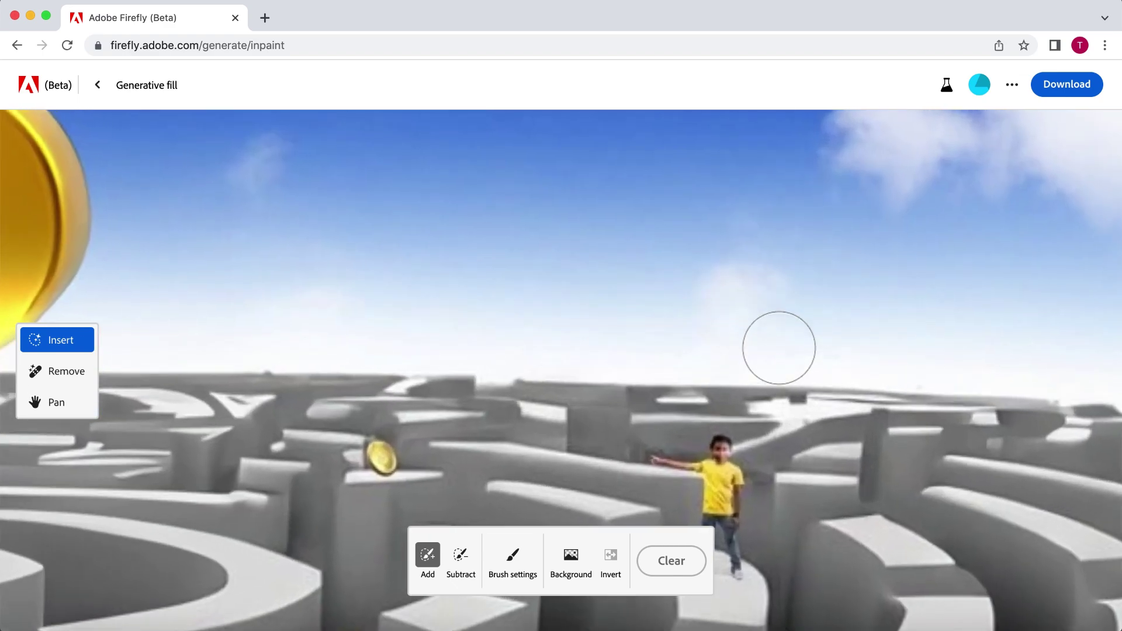
pyautogui.click(512, 555)
pyautogui.moveTo(537, 417); pyautogui.dragTo(495, 418)
pyautogui.moveTo(697, 364); pyautogui.dragTo(667, 207)
pyautogui.moveTo(697, 311)
pyautogui.mouseDown()
pyautogui.moveTo(704, 187)
pyautogui.moveTo(672, 193)
pyautogui.moveTo(684, 187)
pyautogui.mouseUp()
pyautogui.click(703, 415)
# - Generate a 'bright red exclamation mark' with Conform enabled and keep the second variant
pyautogui.click(346, 570)
pyautogui.write('bright red exclamation mark')
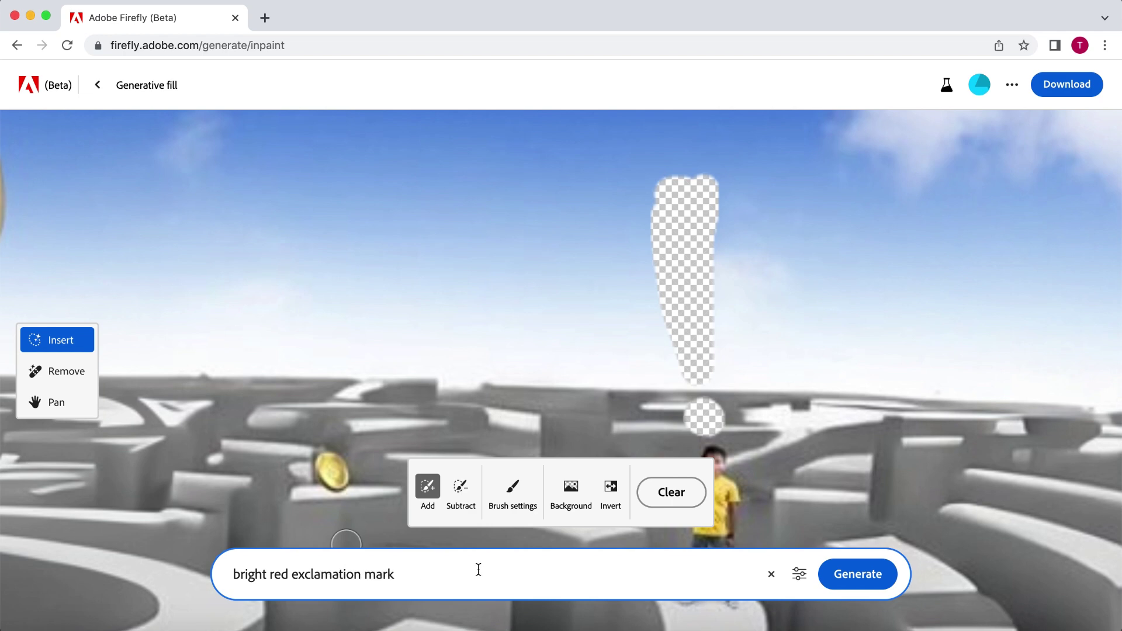
pyautogui.click(799, 574)
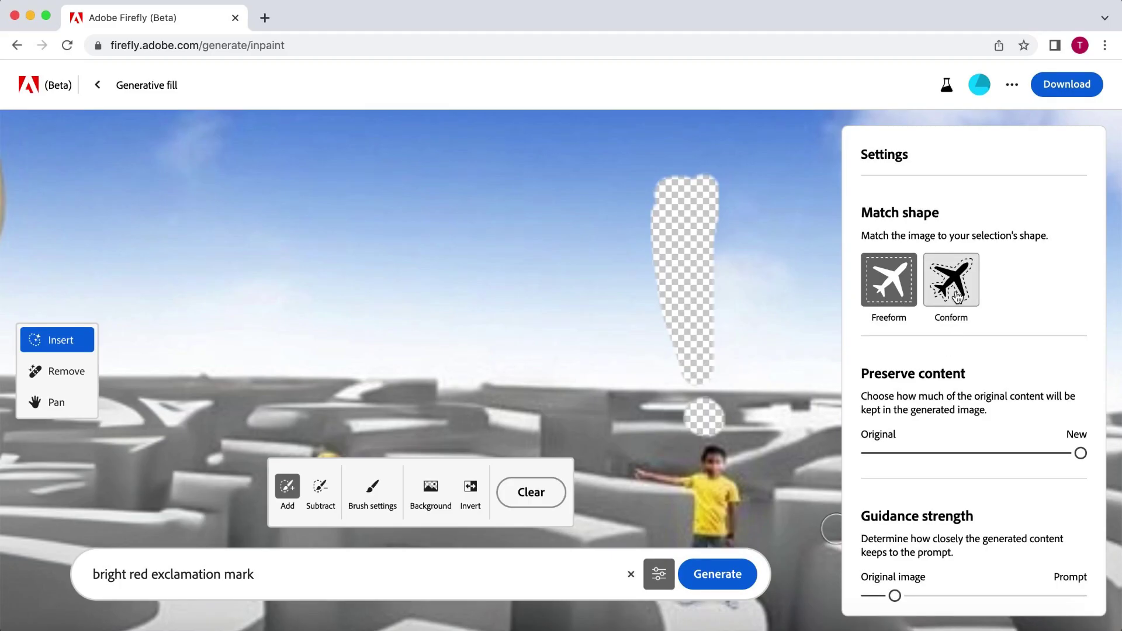
pyautogui.click(632, 409)
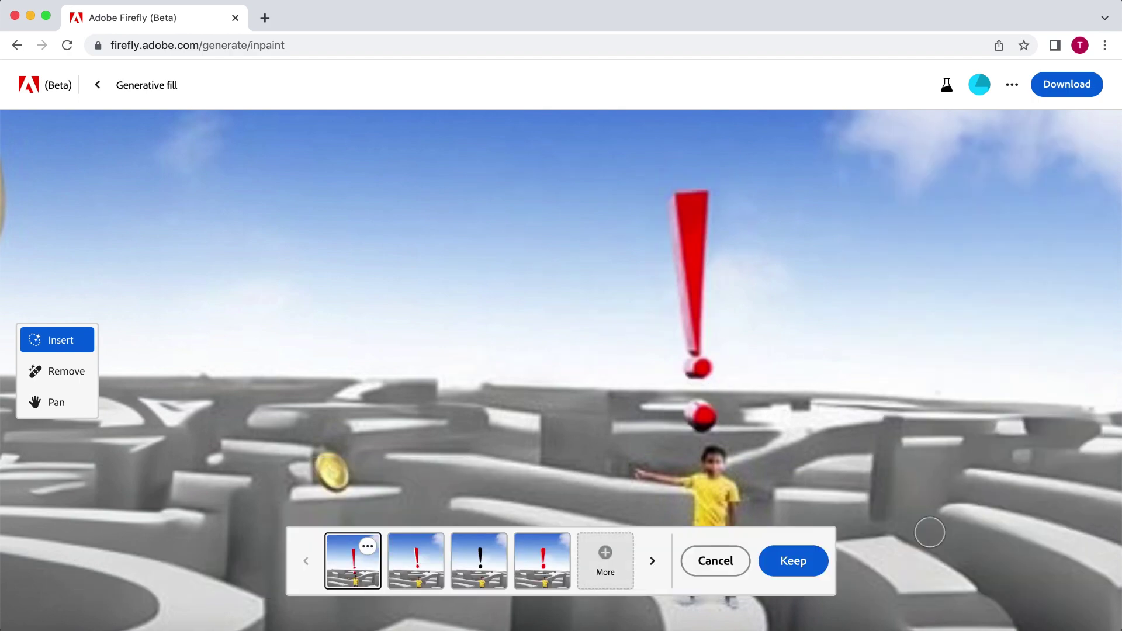
pyautogui.click(404, 568)
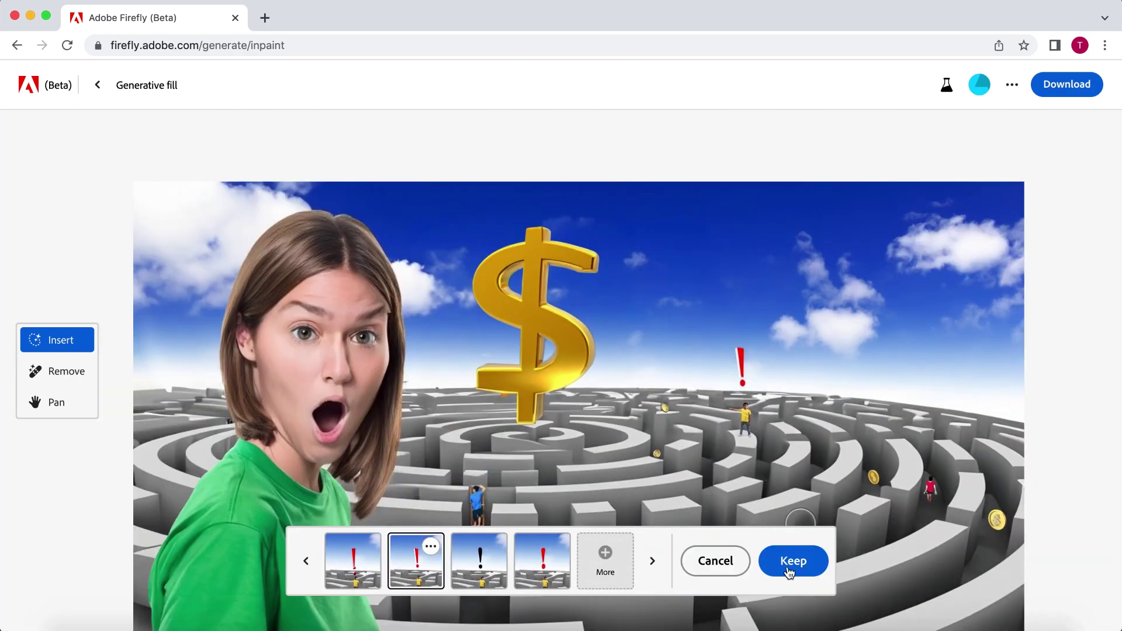
pyautogui.click(789, 562)
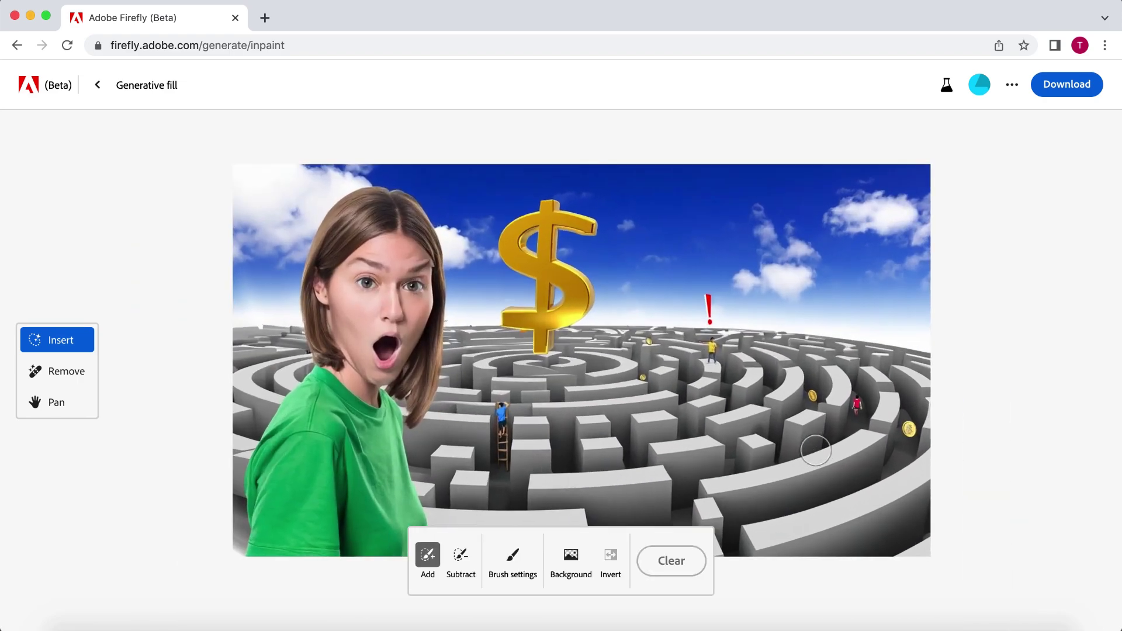